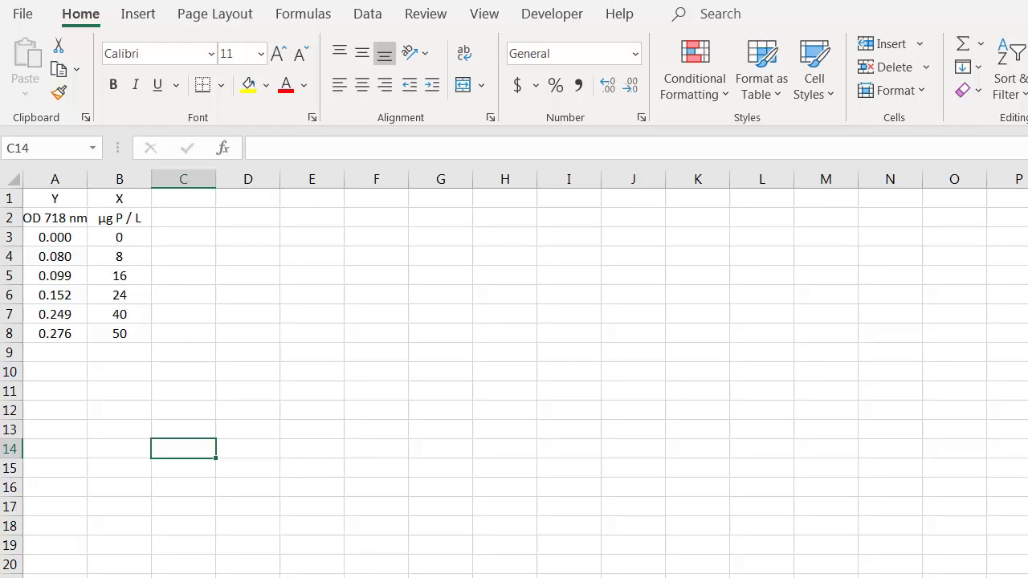
left_click_drag(119, 237, 113, 334)
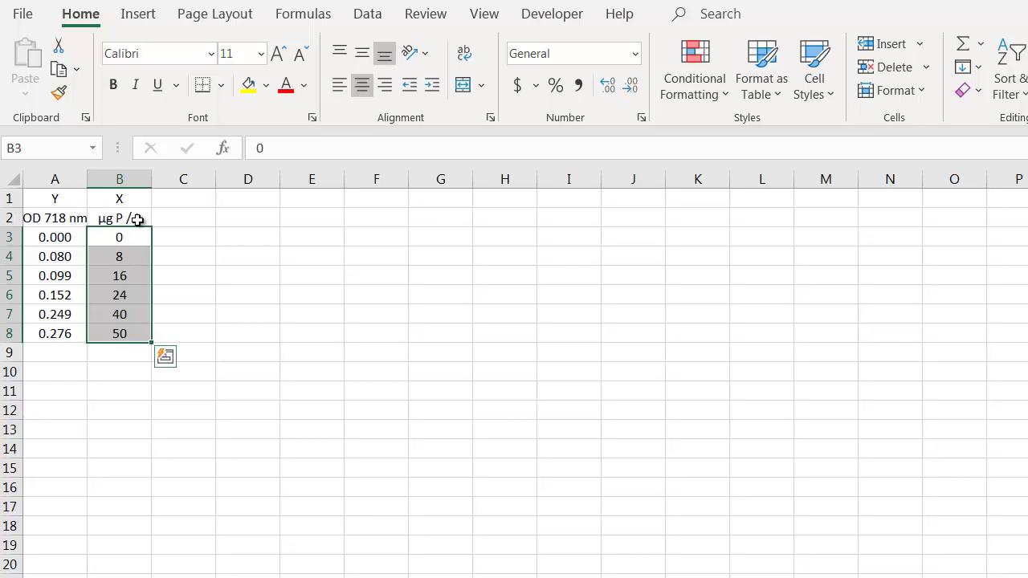
left_click_drag(107, 197, 110, 342)
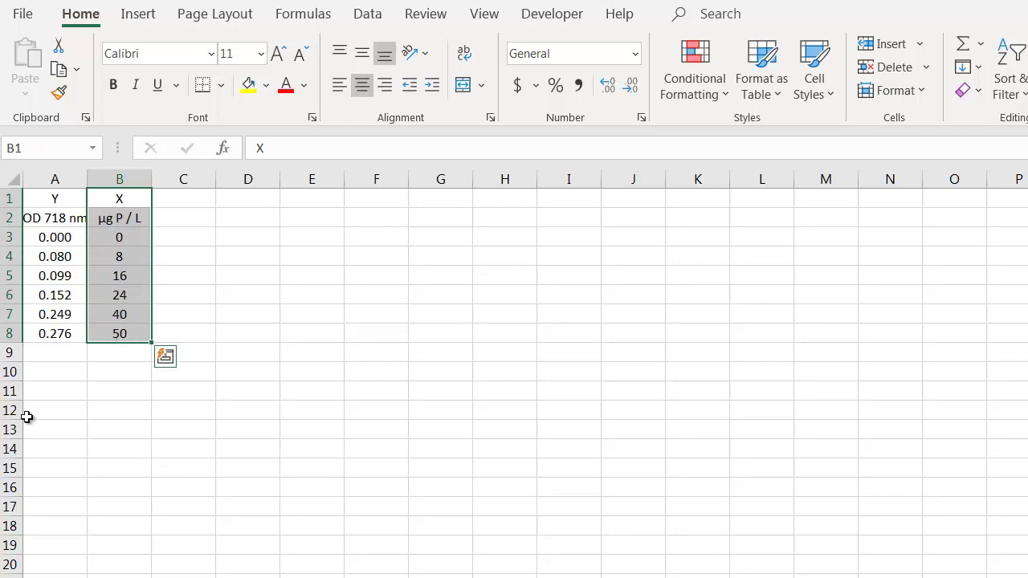
left_click(65, 217)
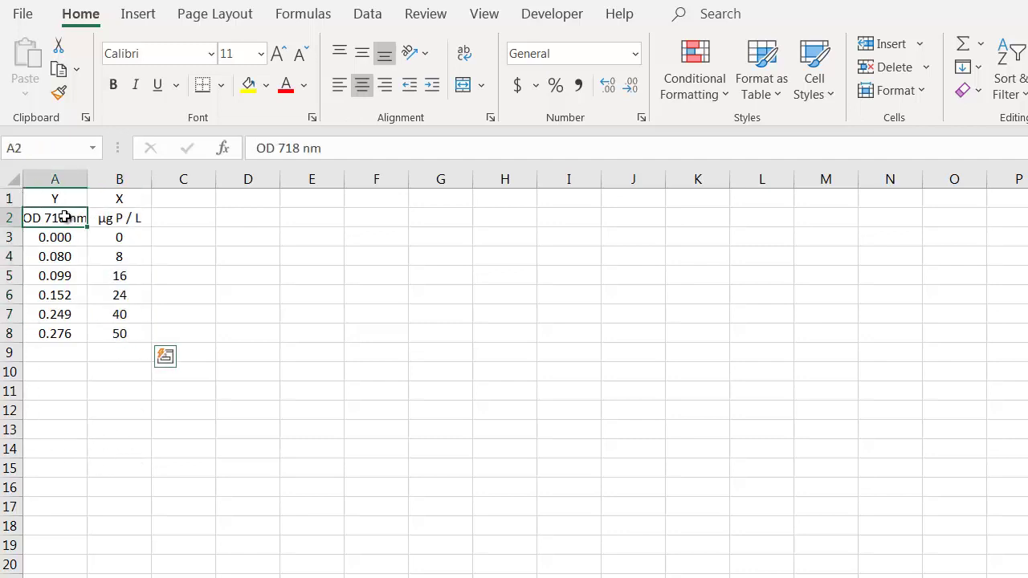
left_click_drag(65, 217, 48, 339)
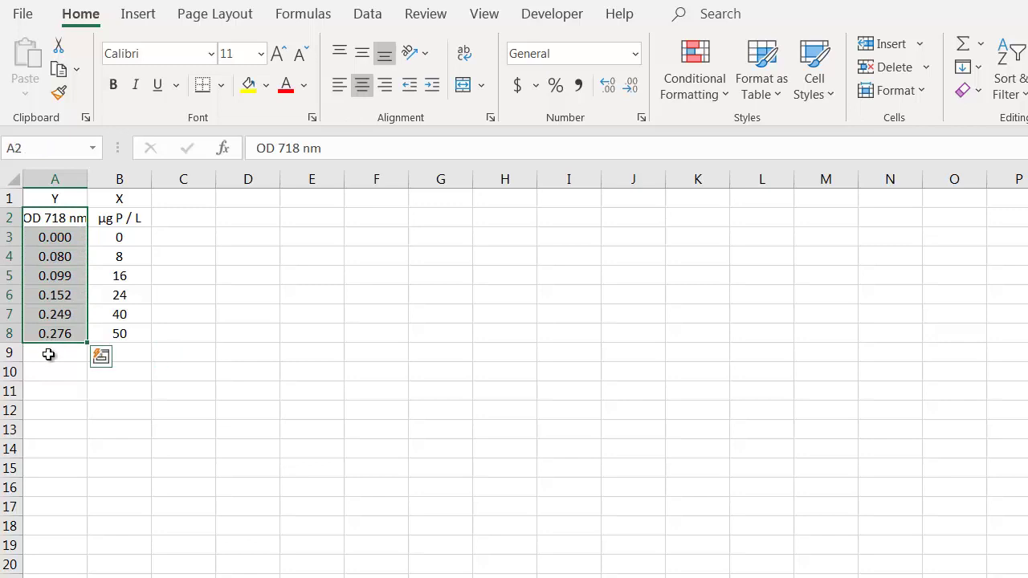
left_click(64, 409)
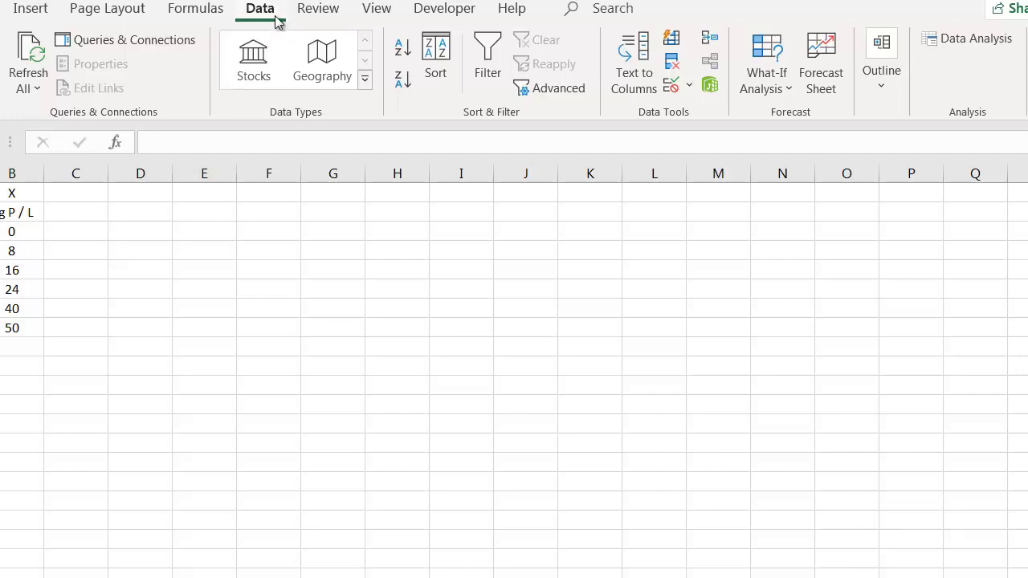
Step: Start the Regression tool from the Data Analysis tools
left_click(993, 36)
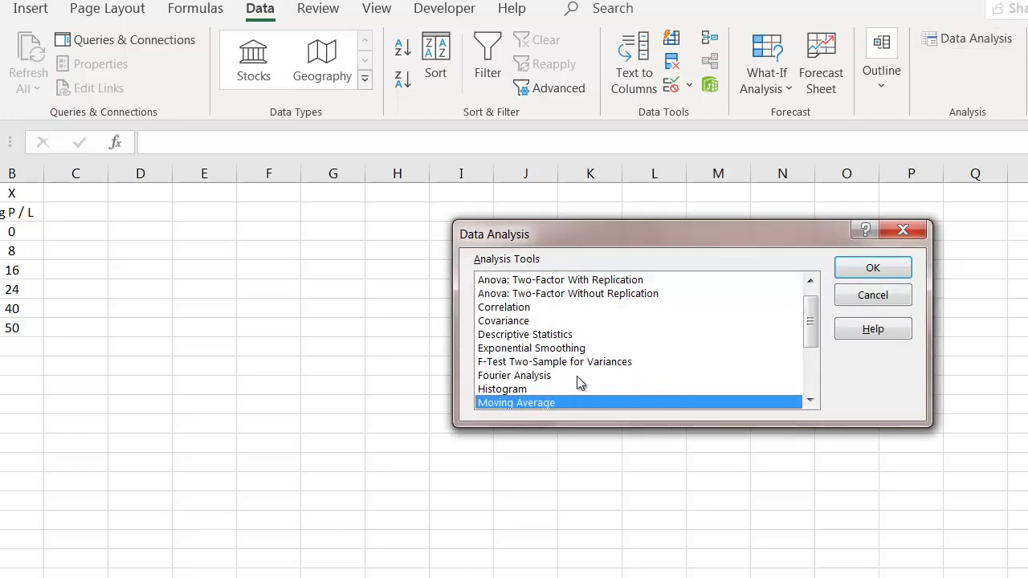
left_click_drag(808, 324, 813, 367)
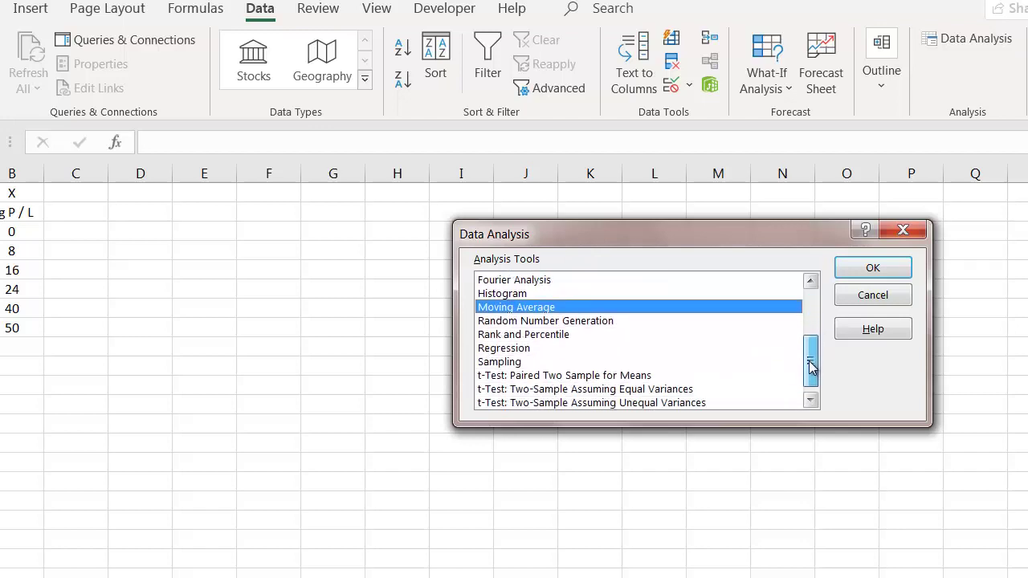
left_click(506, 350)
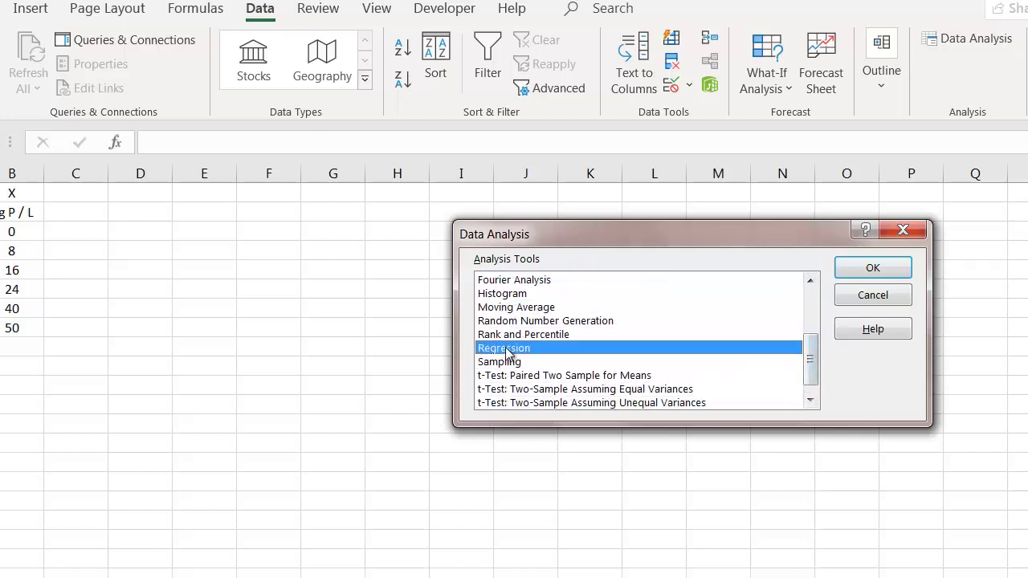
left_click(873, 268)
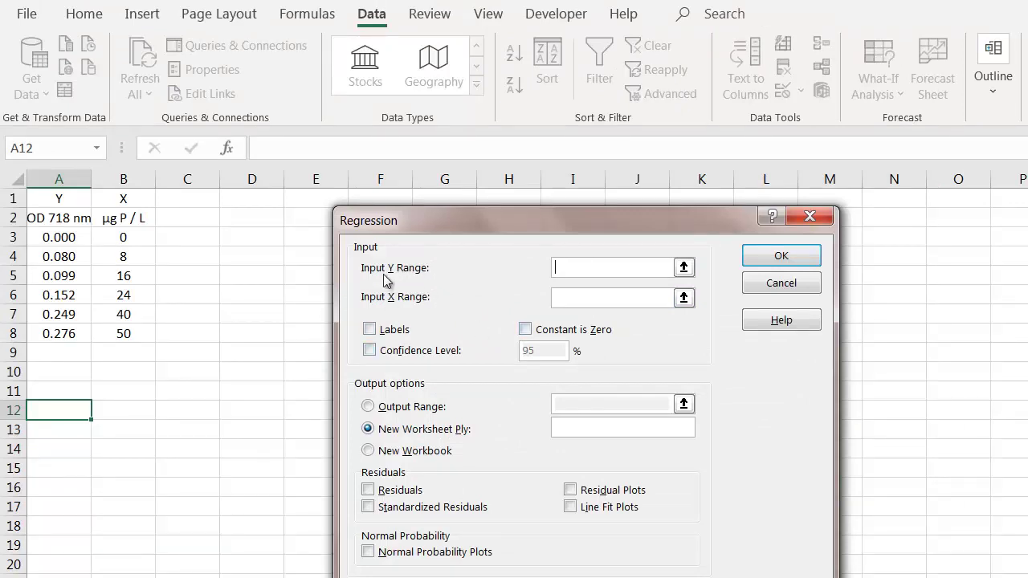
Step: Set the regression's Y range to A2:A8 and X range to B2:B8, treating the first row as labels
left_click(682, 270)
left_click(71, 216)
left_click_drag(71, 216, 61, 334)
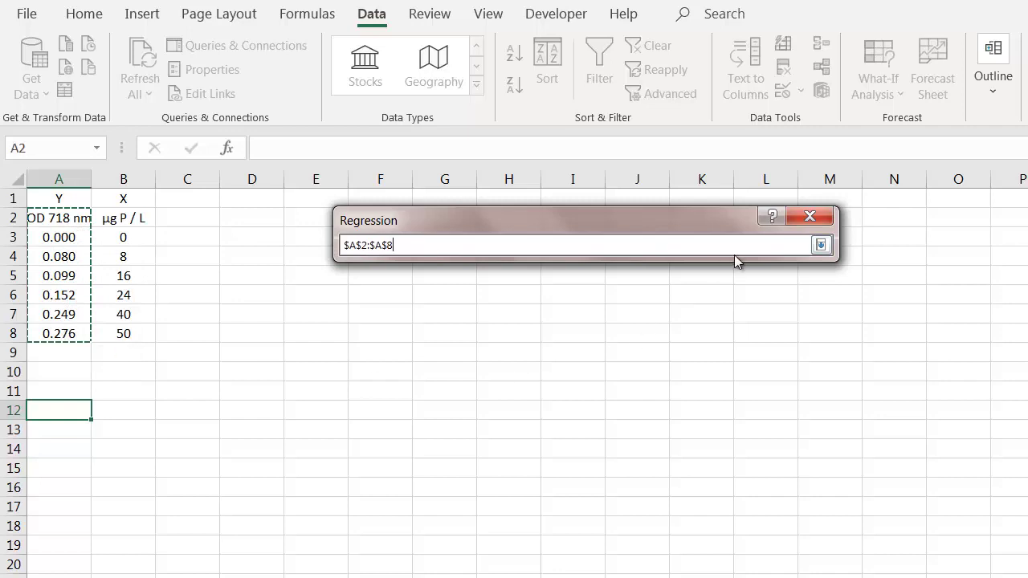
left_click(821, 245)
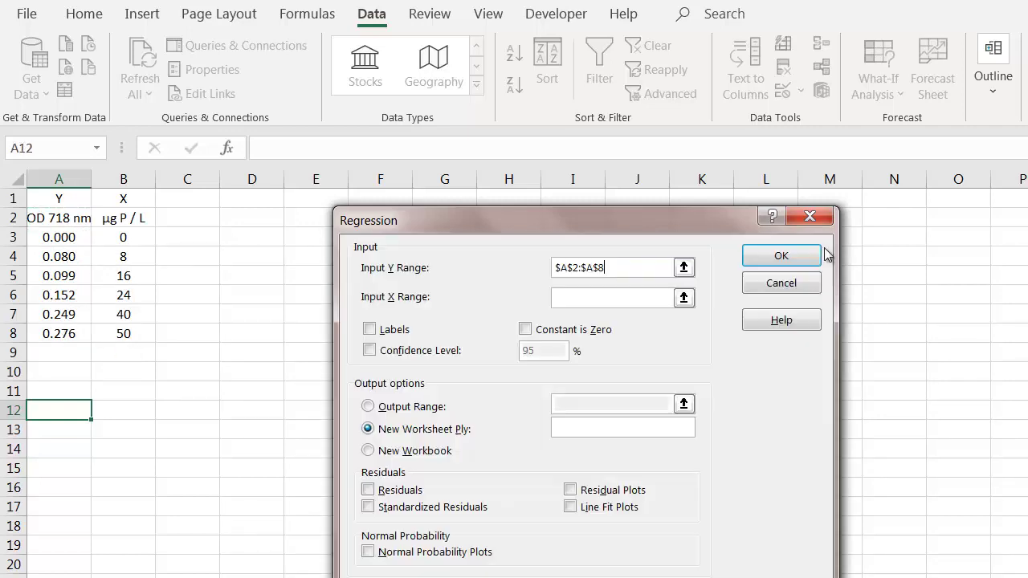
left_click(684, 298)
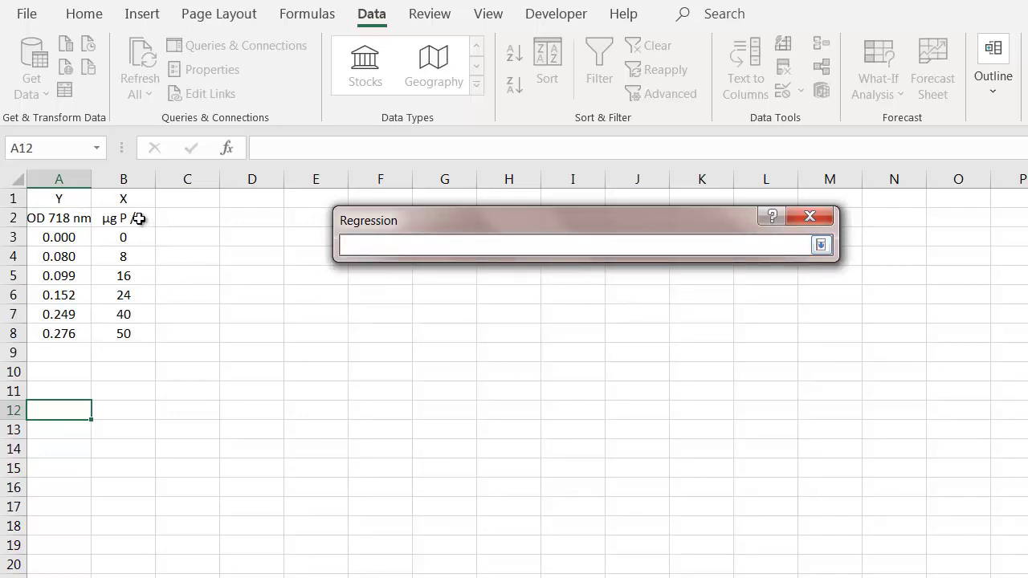
left_click_drag(137, 218, 114, 334)
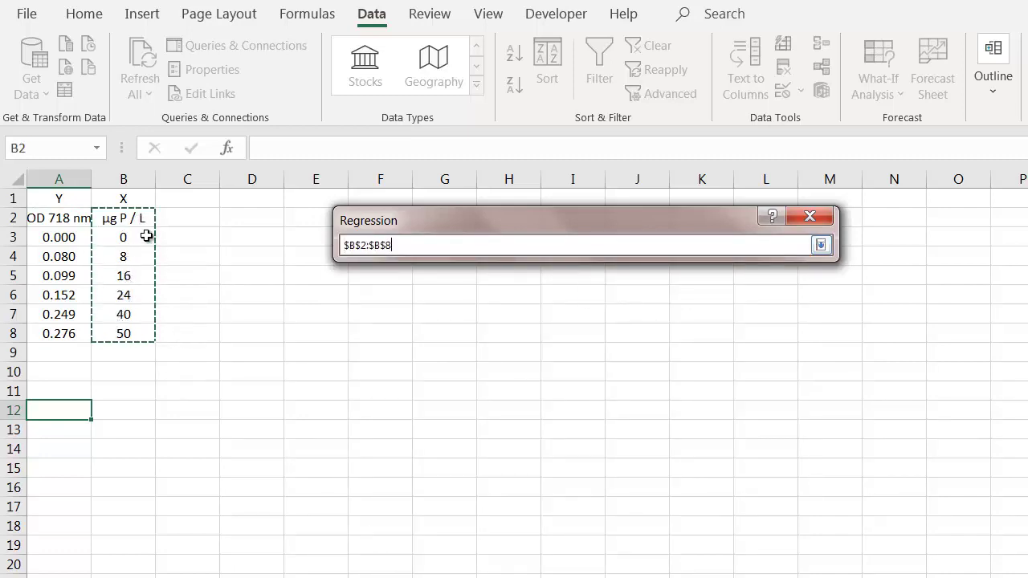
left_click(820, 246)
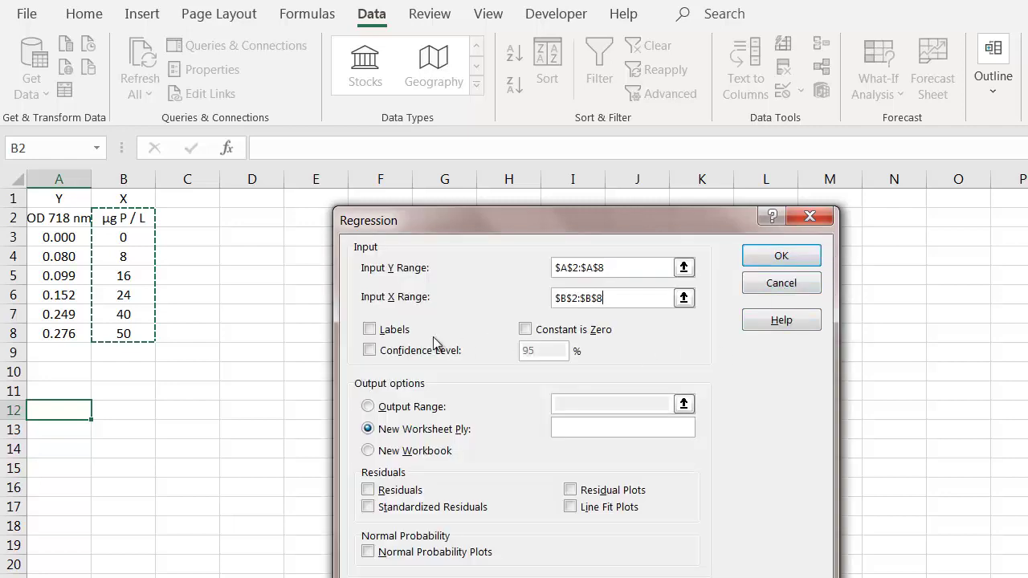
left_click(370, 330)
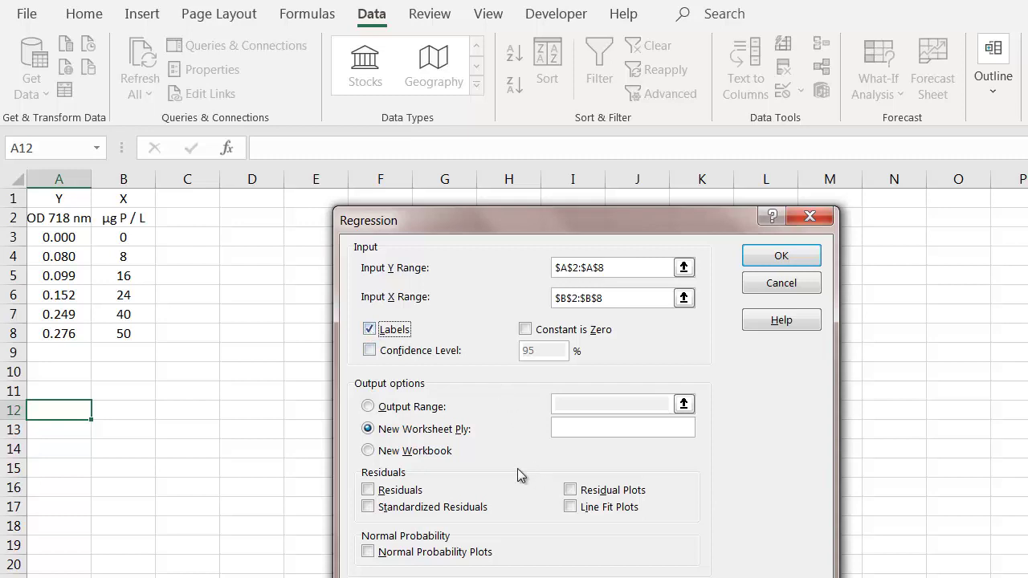
Step: Run the regression with its output range starting at D1 and line fit plots included
left_click(369, 406)
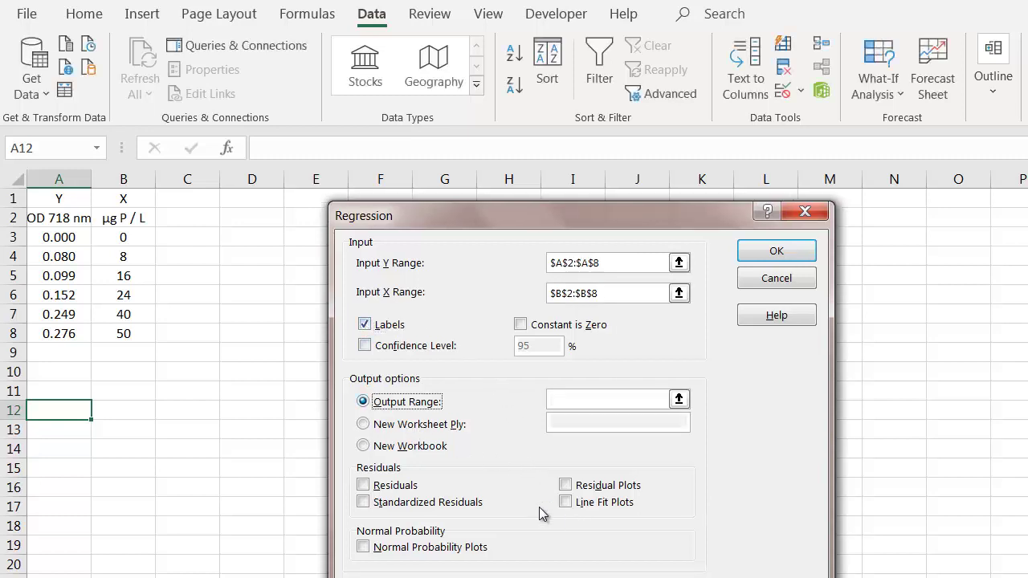
left_click(565, 403)
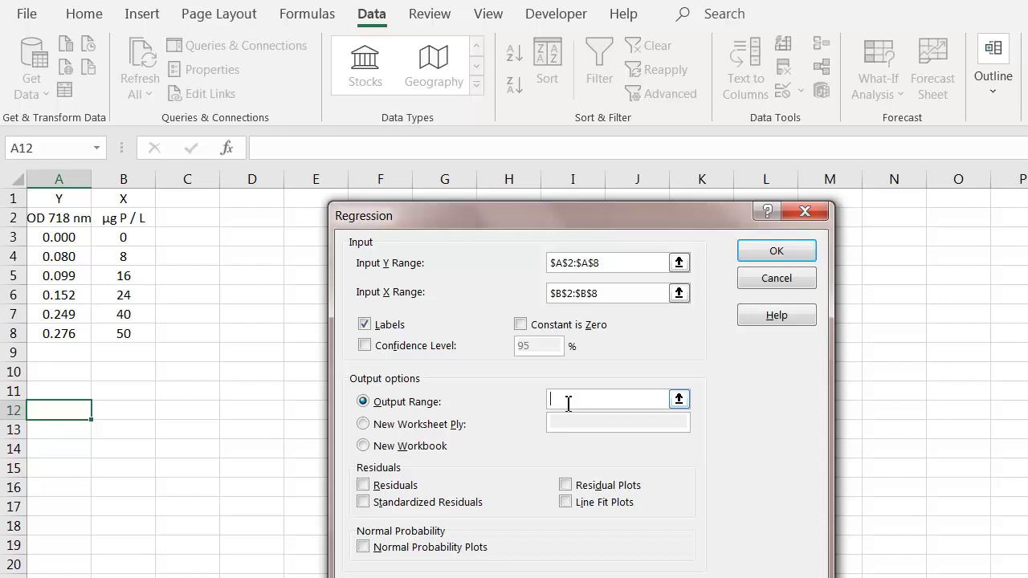
type("D1")
left_click(572, 504)
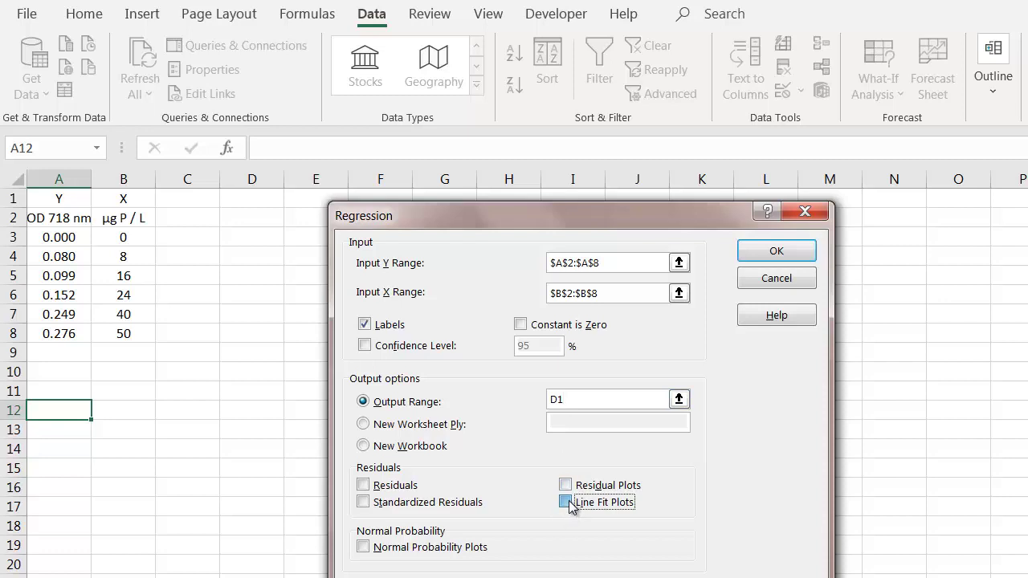
left_click(784, 253)
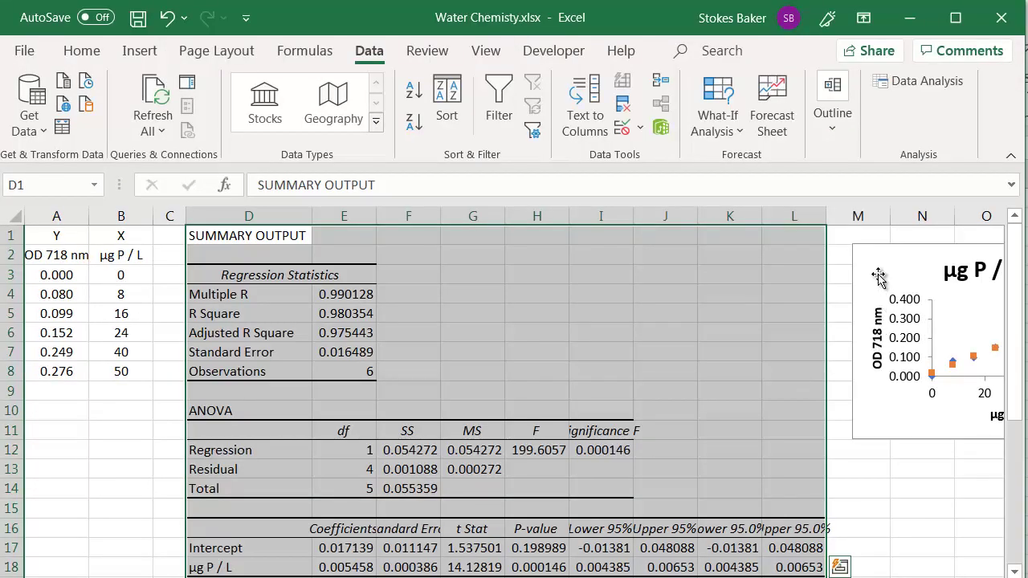
Step: Move the line fit plot beside the regression statistics in column F and stretch it taller, down to about row 14
left_click(878, 276)
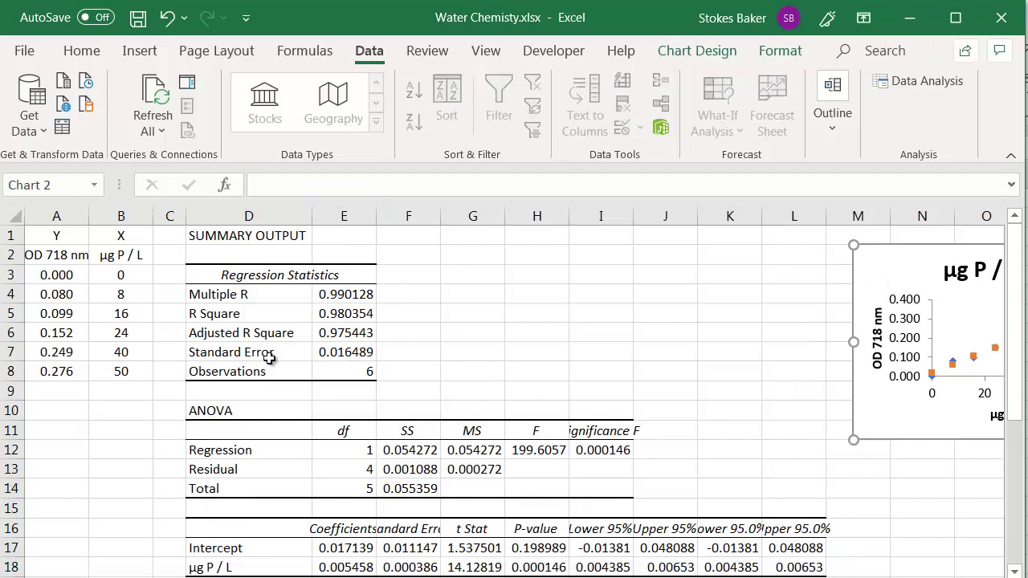
left_click_drag(877, 249, 415, 232)
left_click_drag(576, 424, 568, 499)
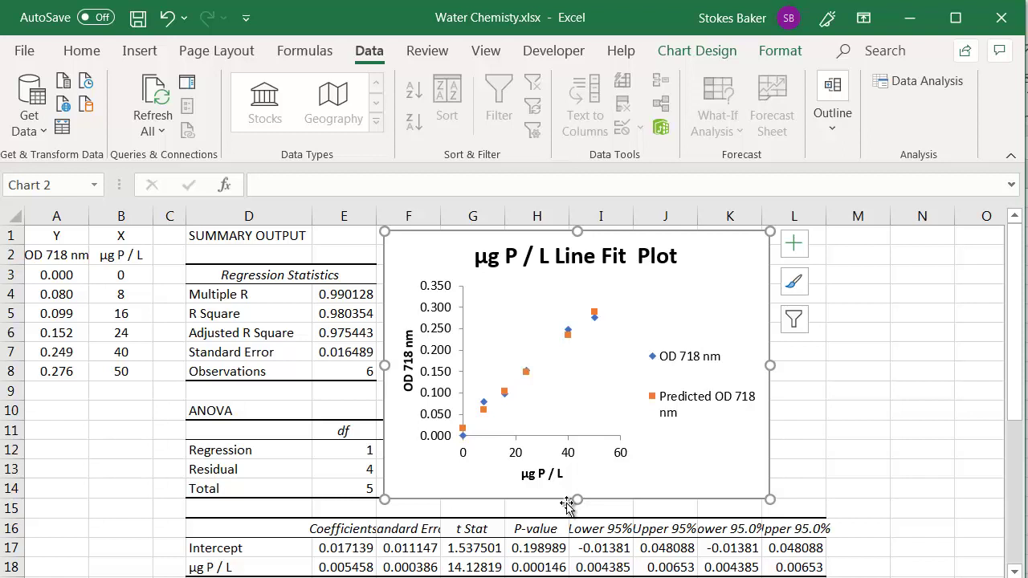
Step: Delete the legend and the Predicted OD 718 nm series from the line fit plot
left_click(674, 413)
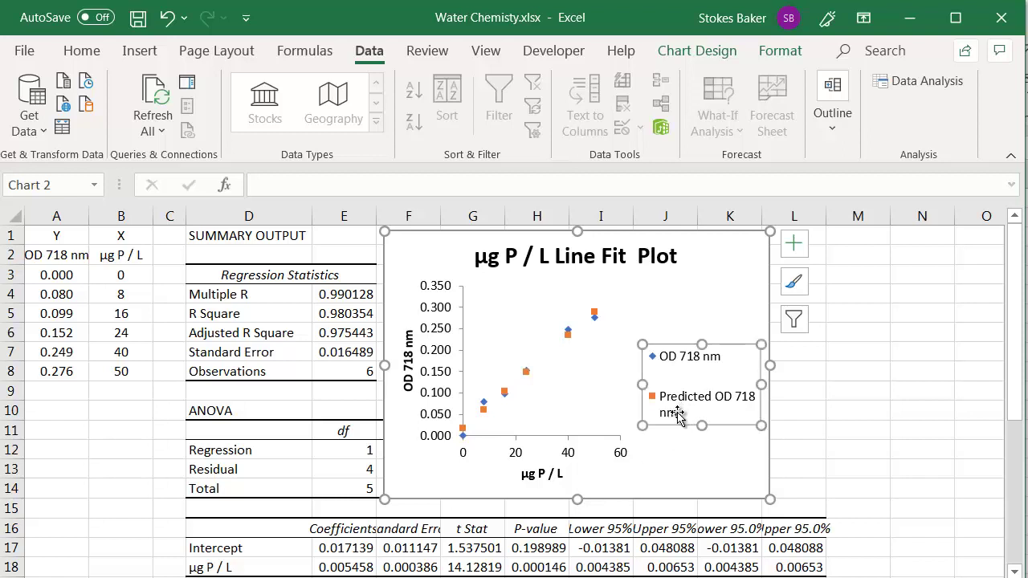
key("Delete")
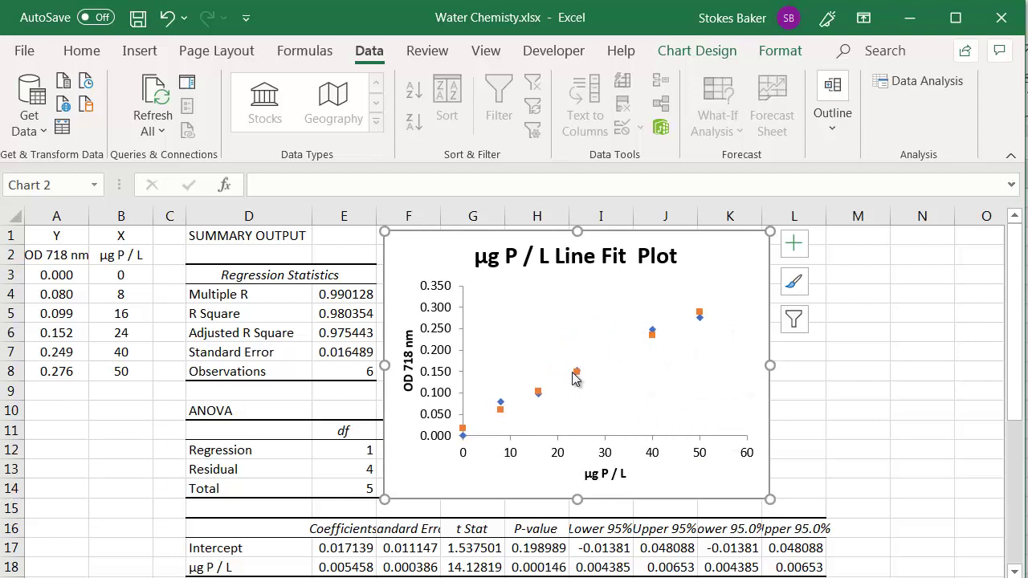
left_click(576, 373)
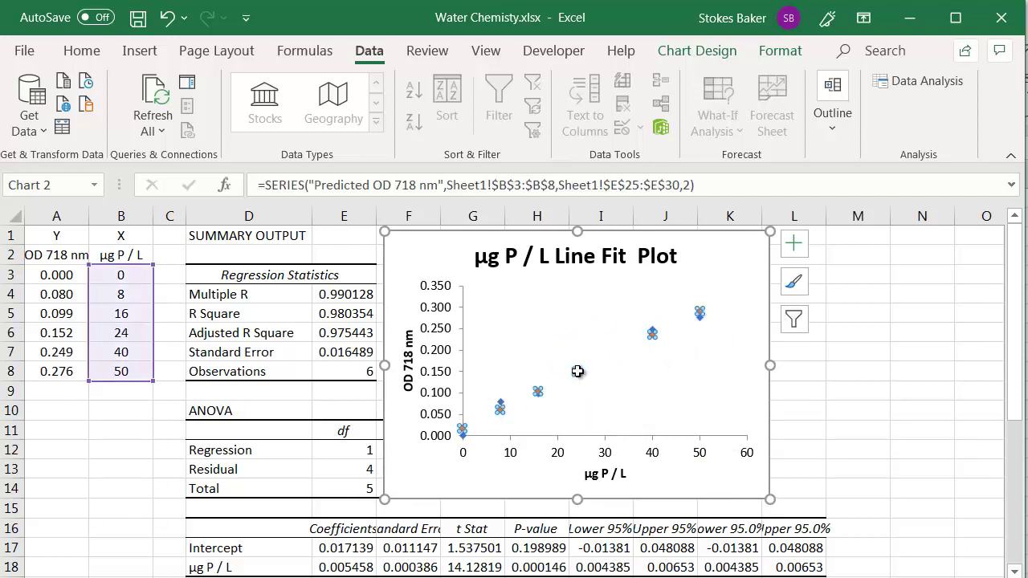
key("Delete")
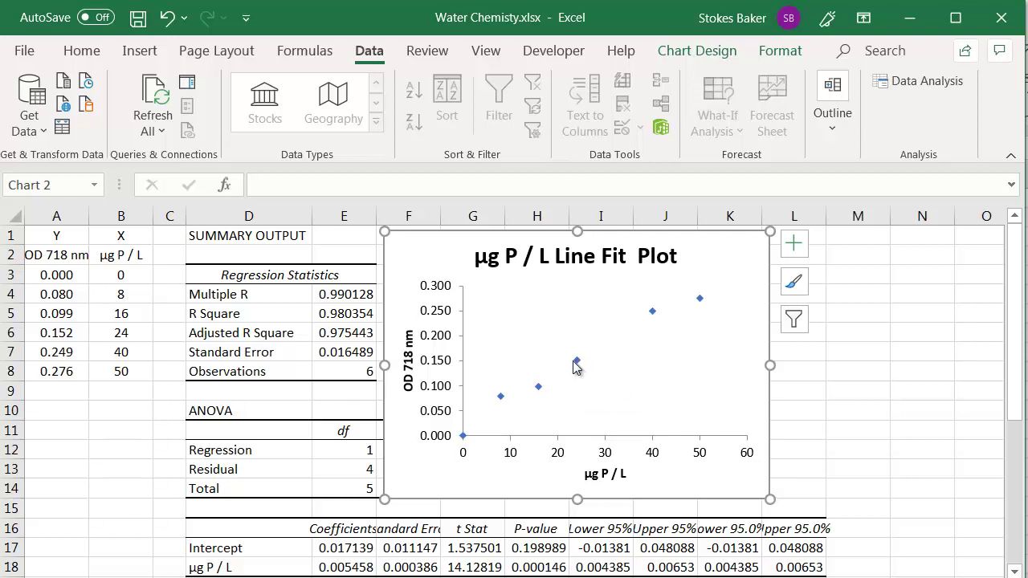
Step: Add a linear trendline to the OD 718 nm series, displaying its equation and R-squared value on the chart
left_click(577, 361)
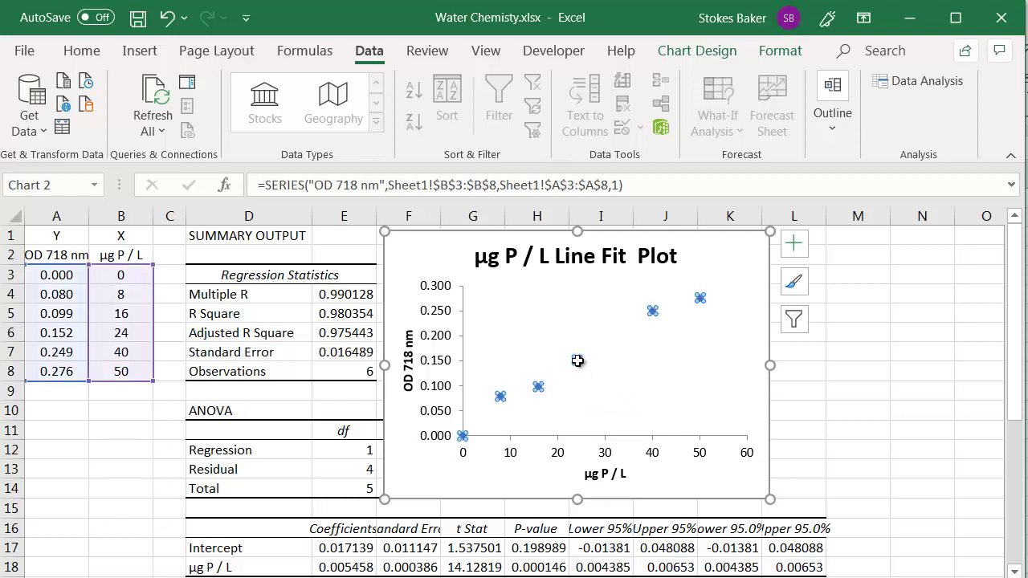
right_click(577, 361)
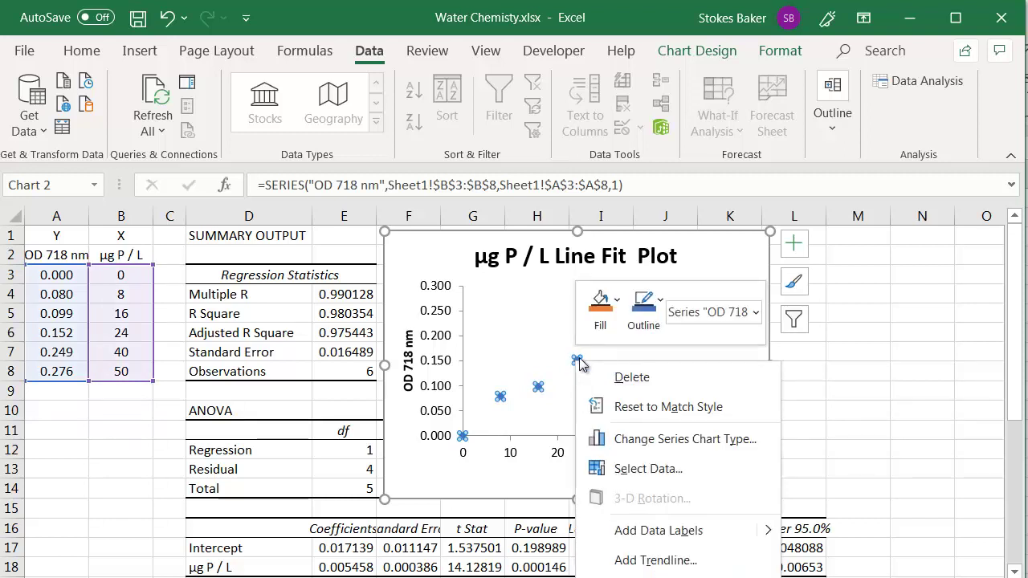
left_click(655, 561)
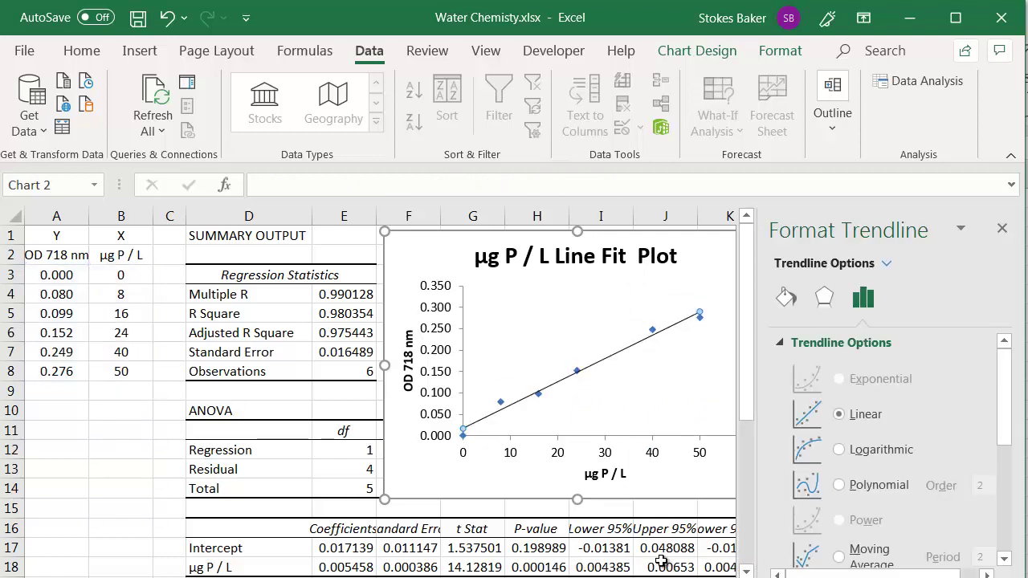
mouse_move(1003, 412)
left_mouse_down()
mouse_move(1003, 530)
mouse_move(1004, 397)
left_mouse_up()
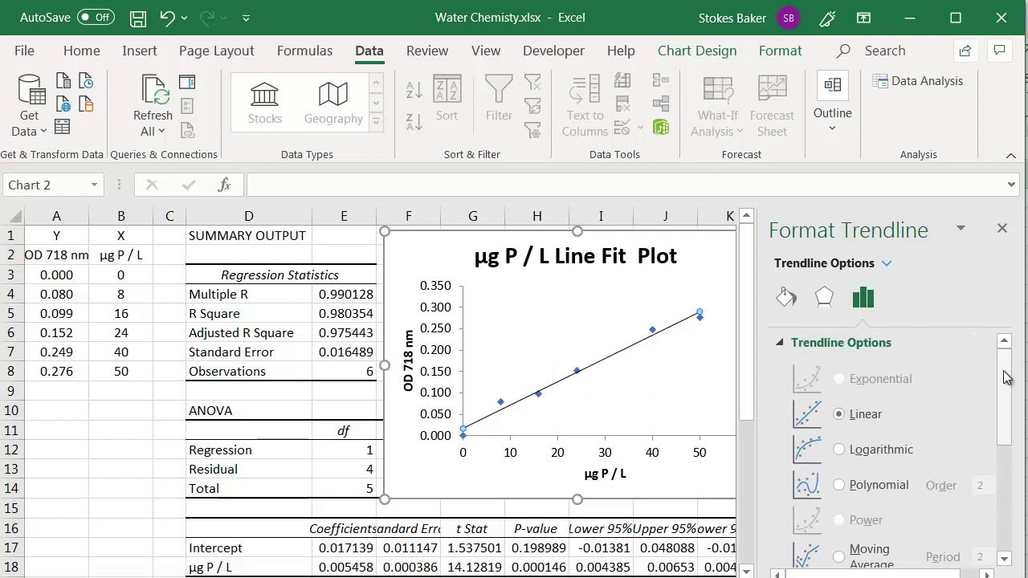
left_click_drag(1007, 378, 1017, 492)
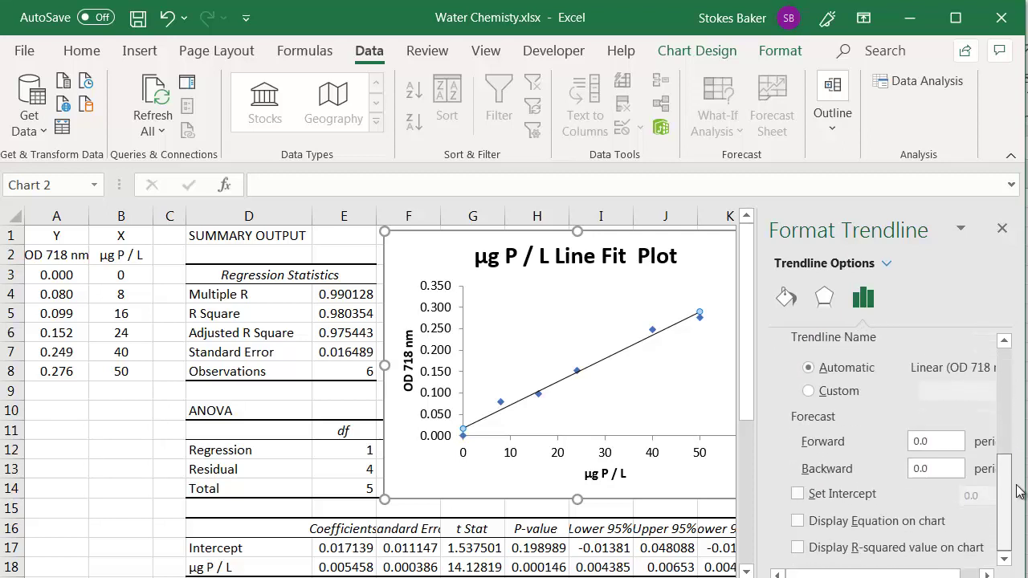
left_click(797, 524)
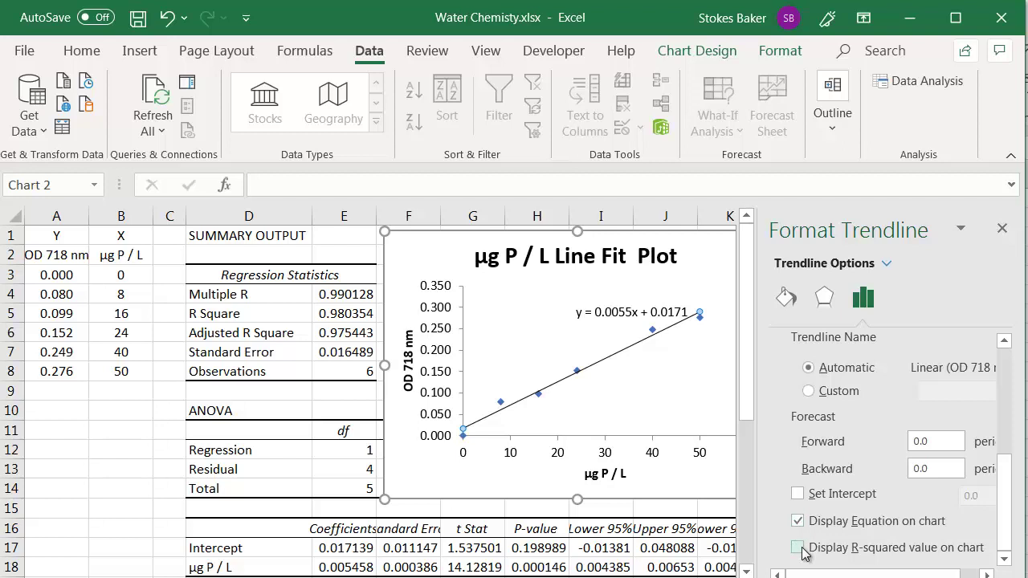
left_click(802, 549)
Step: Move the trendline equation label clear of the data points to the upper-left area of the plot and finish the chart formatting
left_click(624, 333)
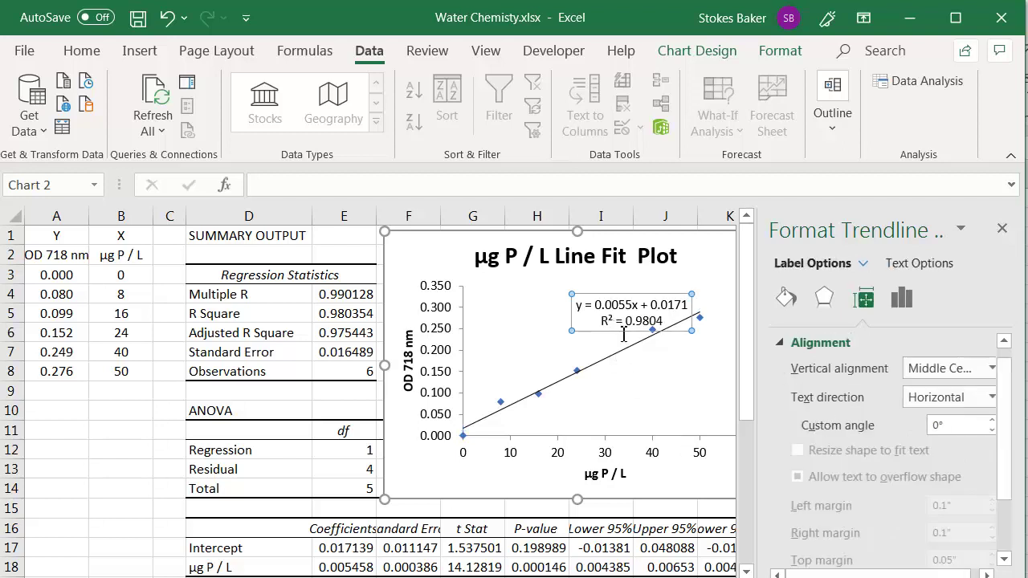
left_click_drag(624, 332, 541, 331)
left_click(1001, 228)
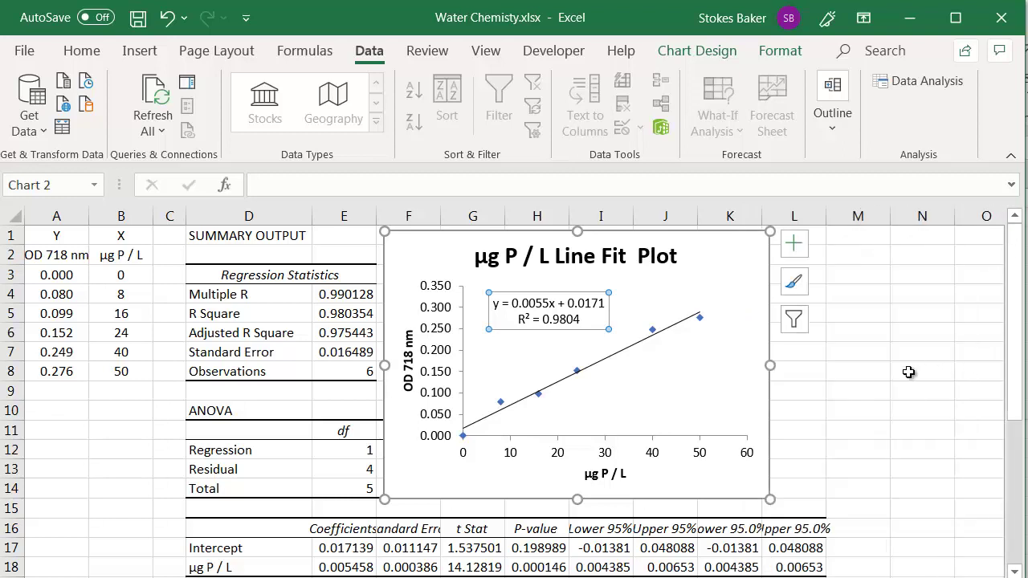
left_click(898, 406)
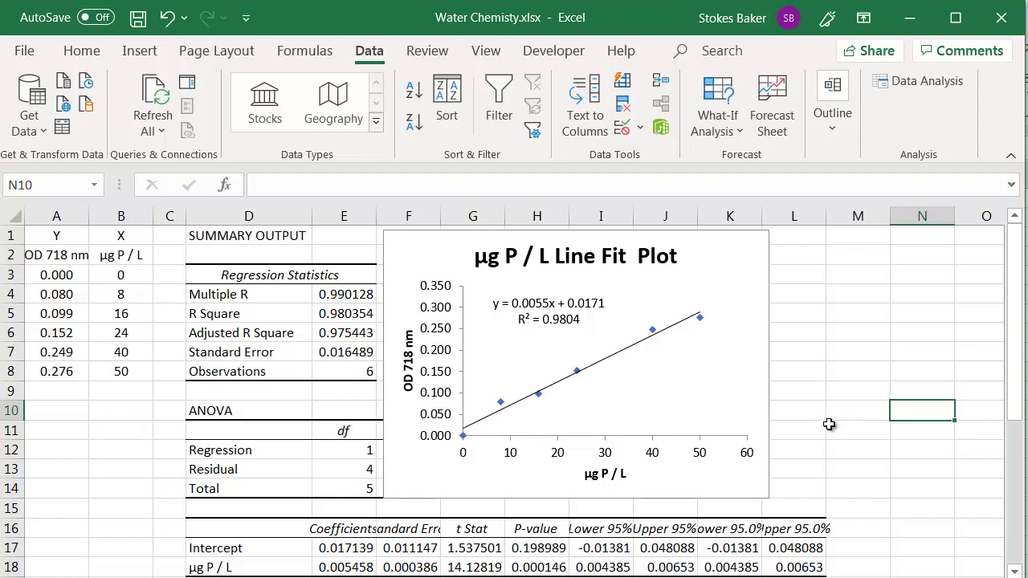
scroll(828, 424, "down", 1)
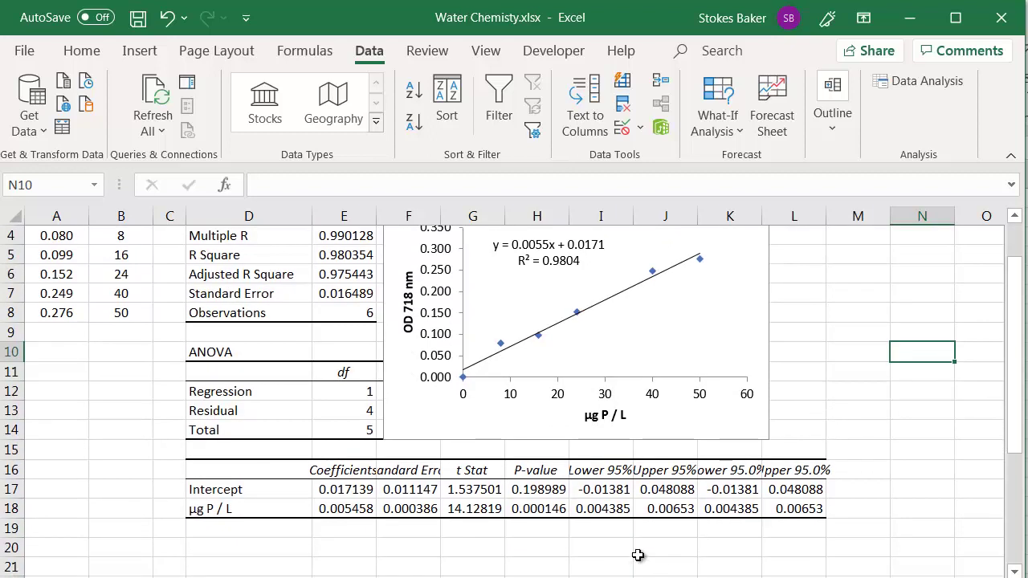
Step: Highlight the P-value and Lower 95% cells of the µg P / L row, H18:I18, with a yellow fill
left_click_drag(683, 511, 592, 512)
left_click(81, 50)
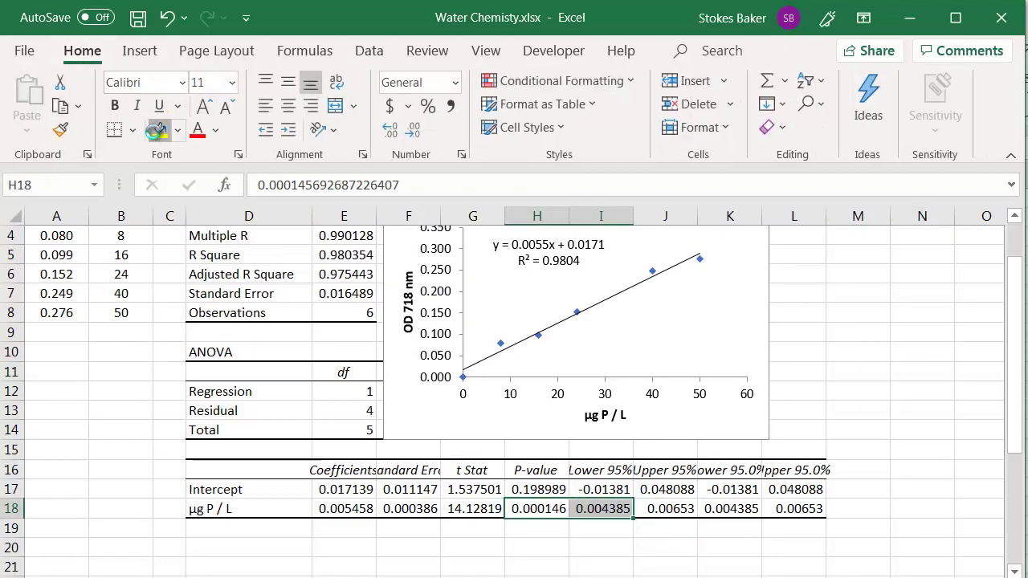
left_click(160, 129)
Step: Enter the null hypothesis "H0: r= 0" in H19, below the highlighted slope P-value
left_click(530, 528)
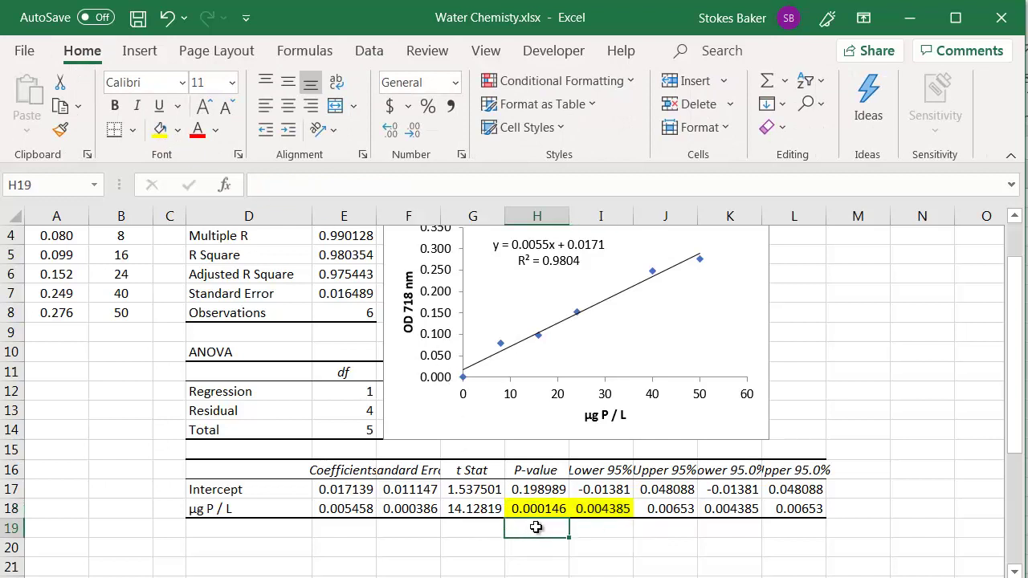
type("H")
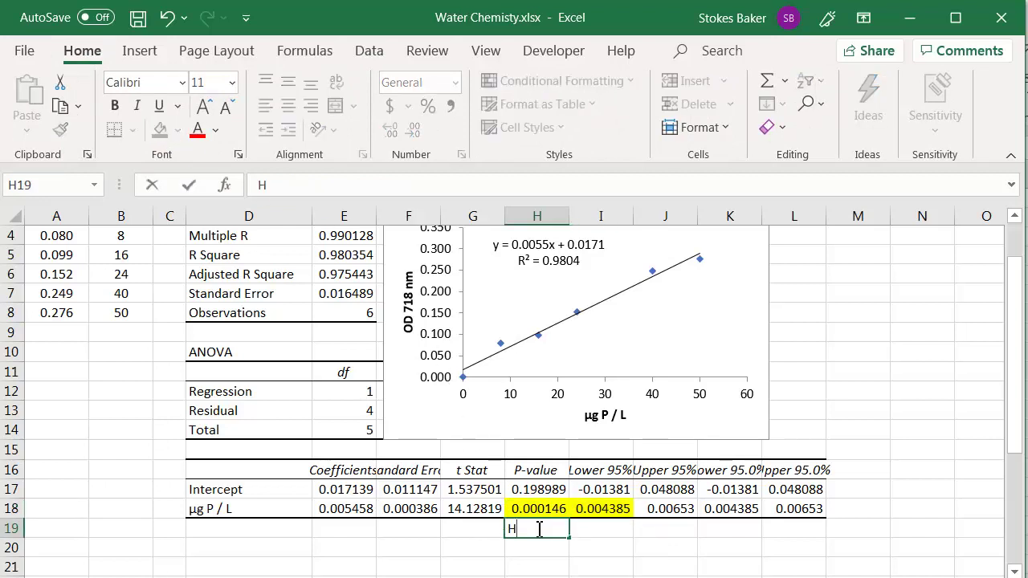
type("0: r= 0")
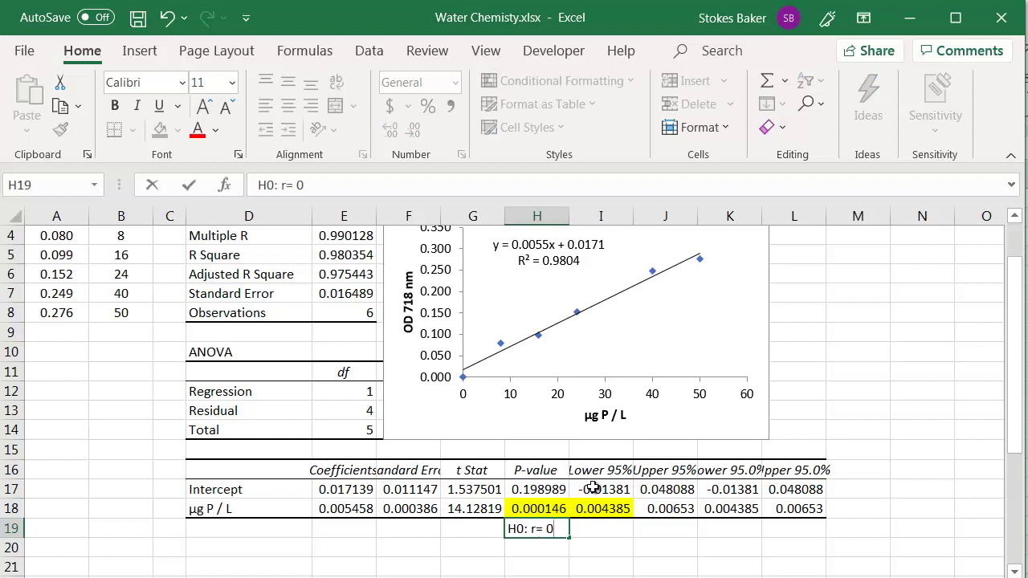
Step: Enter the conclusion "p < alpha, Reject the H0" in I19 beside the slope hypothesis
left_click(600, 538)
type("p")
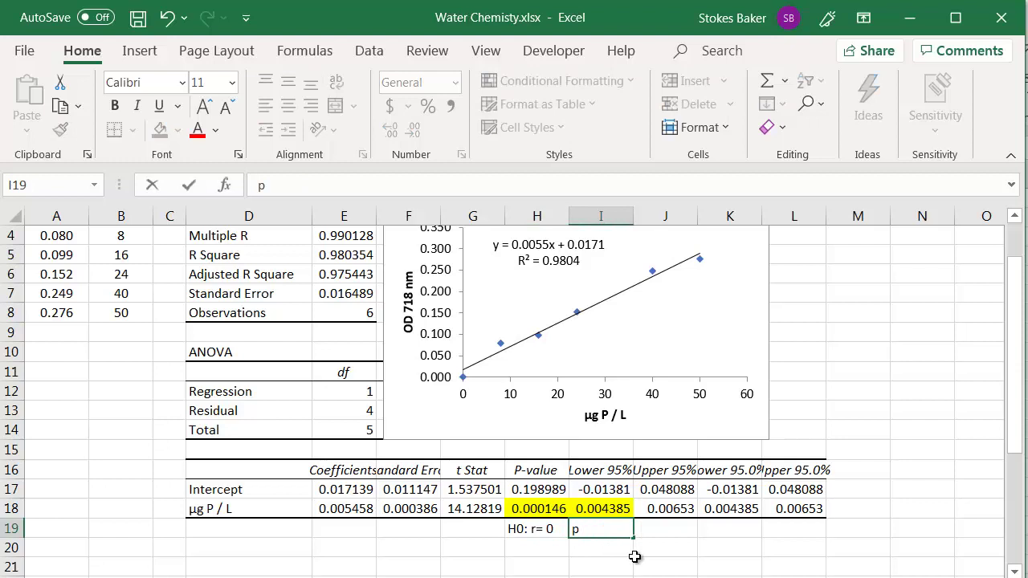
type(" < alpha")
type(",")
type(" RE")
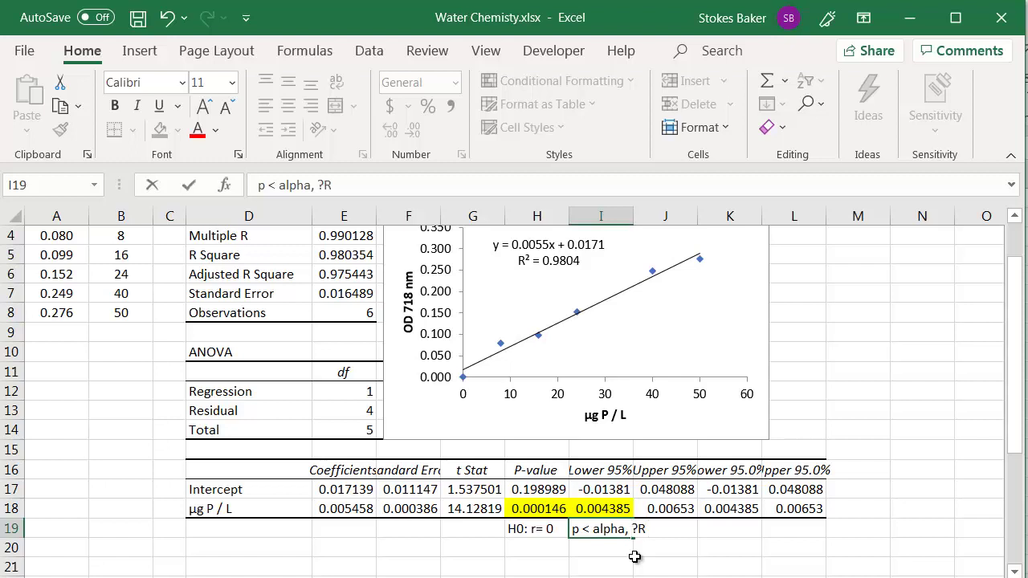
key("BackSpace")
key("BackSpace")
type("Reject the H")
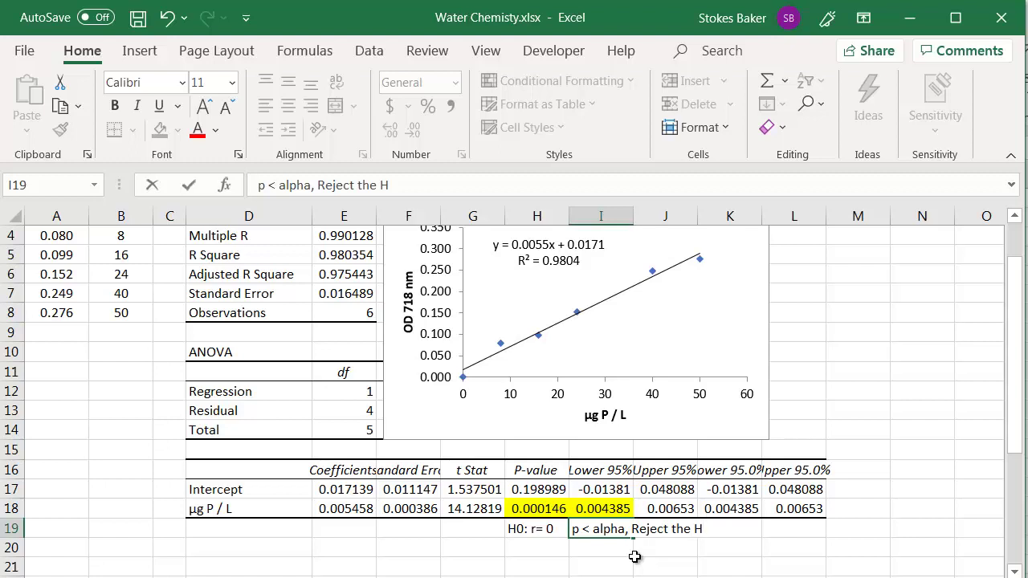
type("0")
left_click(539, 551)
Step: Apply a light green fill to the intercept's P-value and Lower 95% cells, H17:I17, and to H20:I20
left_click_drag(546, 489, 602, 488)
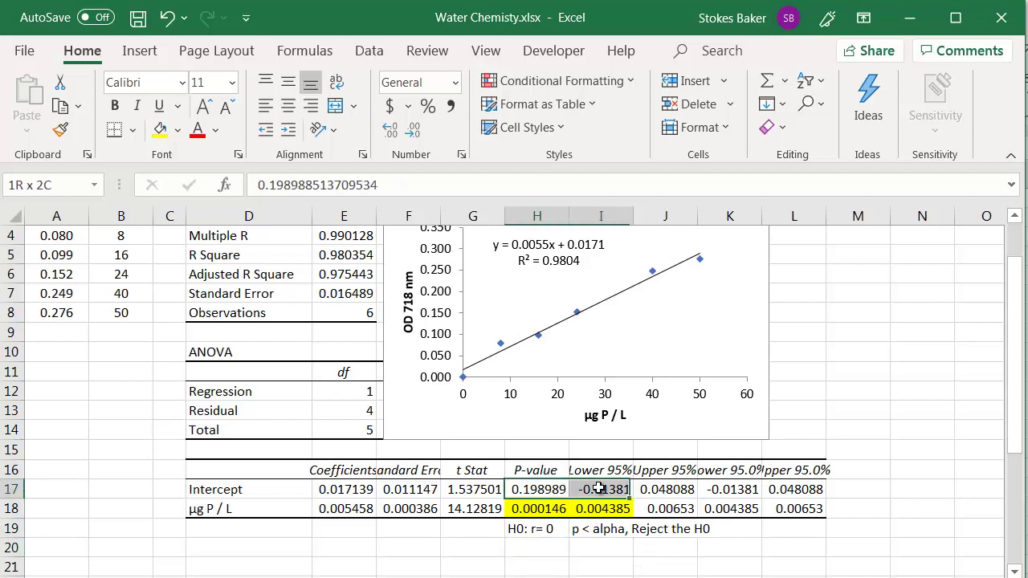
left_click(180, 129)
left_click(278, 163)
left_click_drag(539, 548, 596, 547)
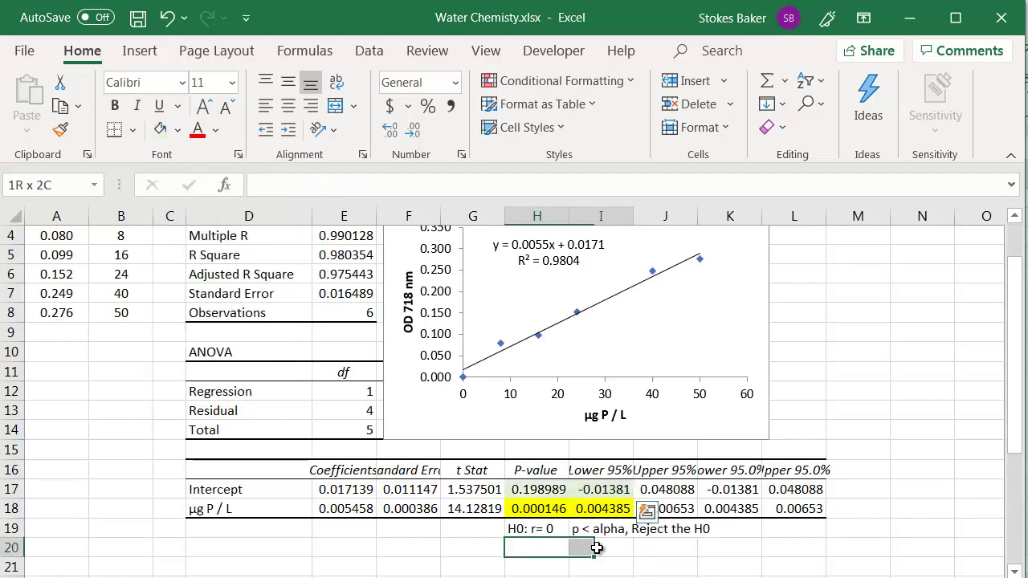
left_click(160, 131)
Step: Enter the intercept's null hypothesis "H0: Y-intercept = 0" in H20
left_click(527, 549)
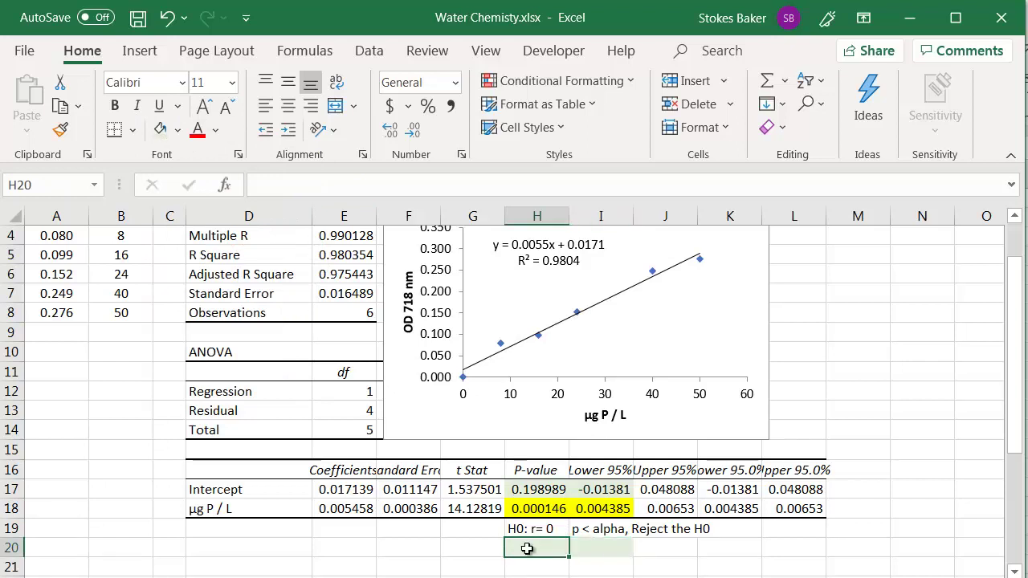
type("H0: r= 0")
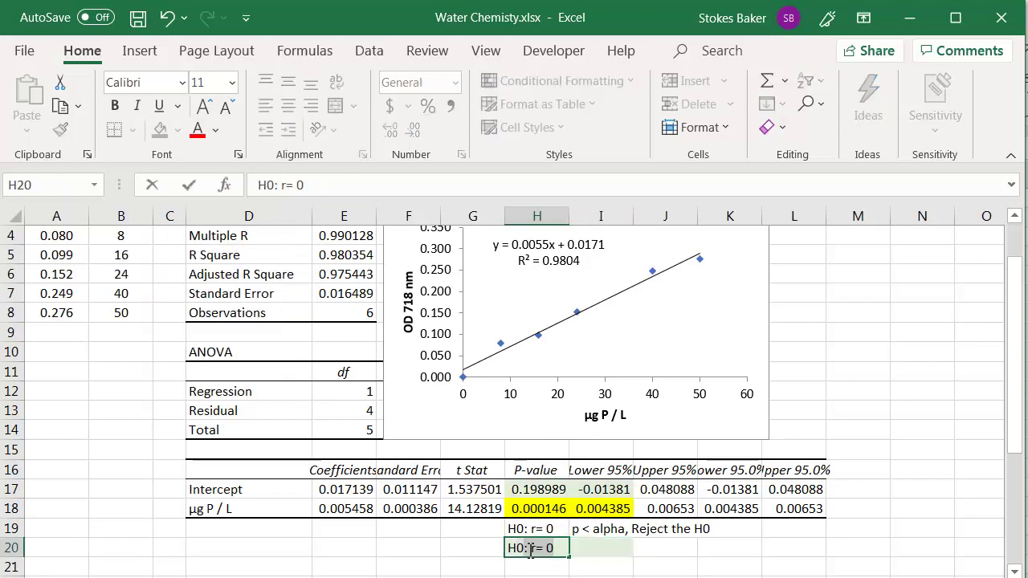
key("BackSpace")
key("BackSpace")
key("BackSpace")
key("BackSpace")
type("Y-intercept = o")
key("BackSpace")
type("0")
key("Return")
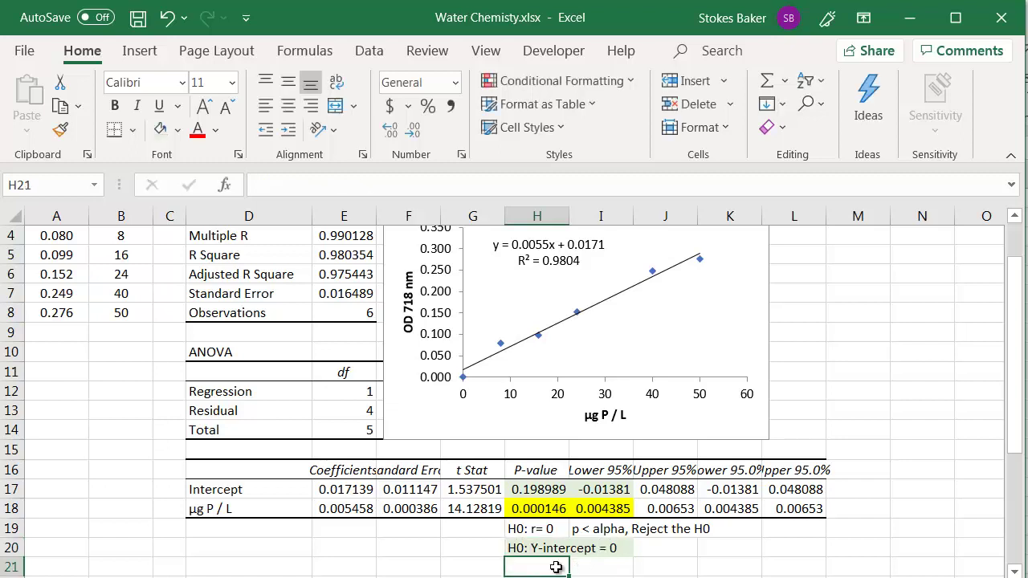
Step: Enter the conclusion "P > alpha, Accept H0" in J20 beside the intercept hypothesis
left_click(672, 550)
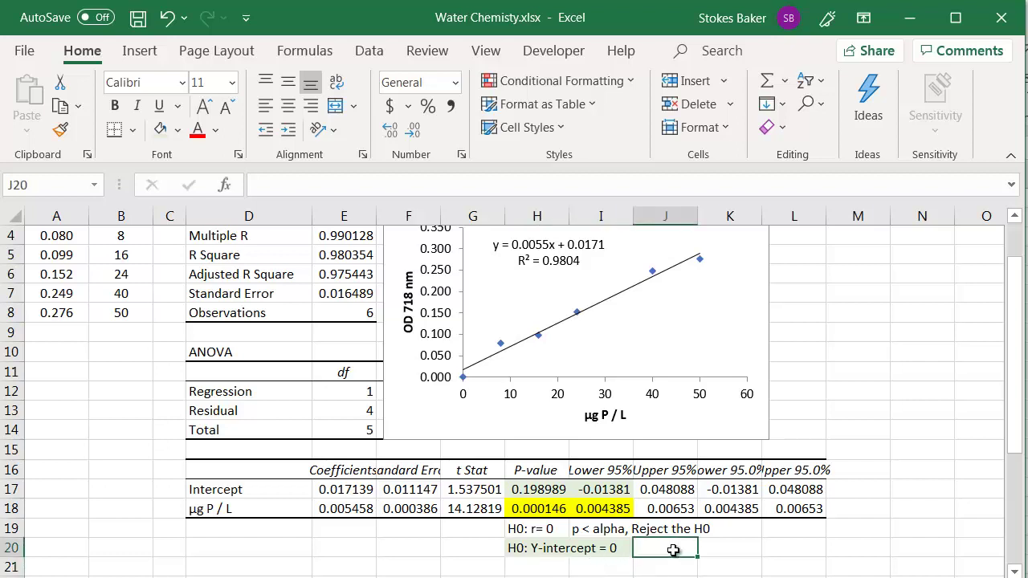
type("P")
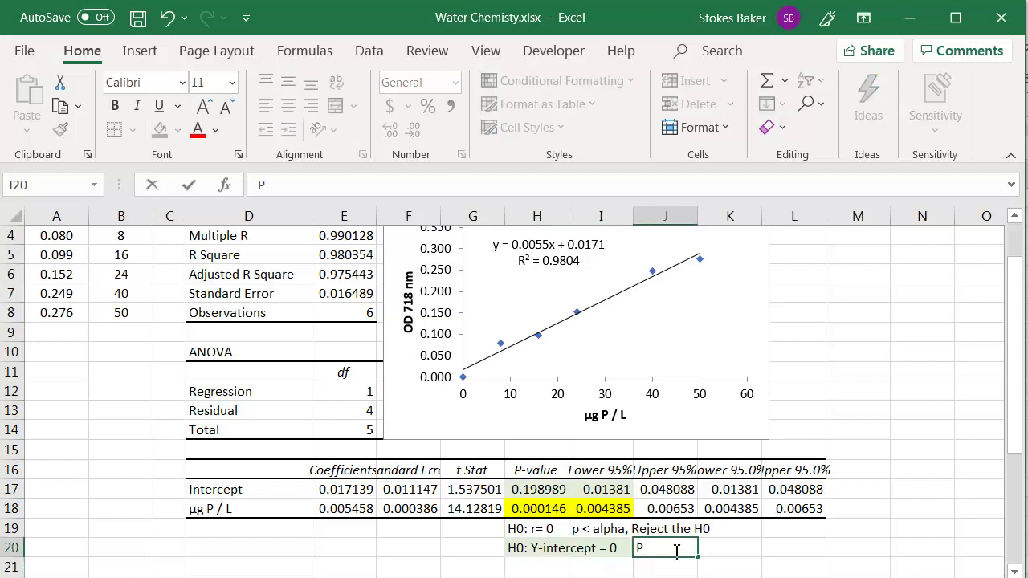
type(" > alpha, Accept H0")
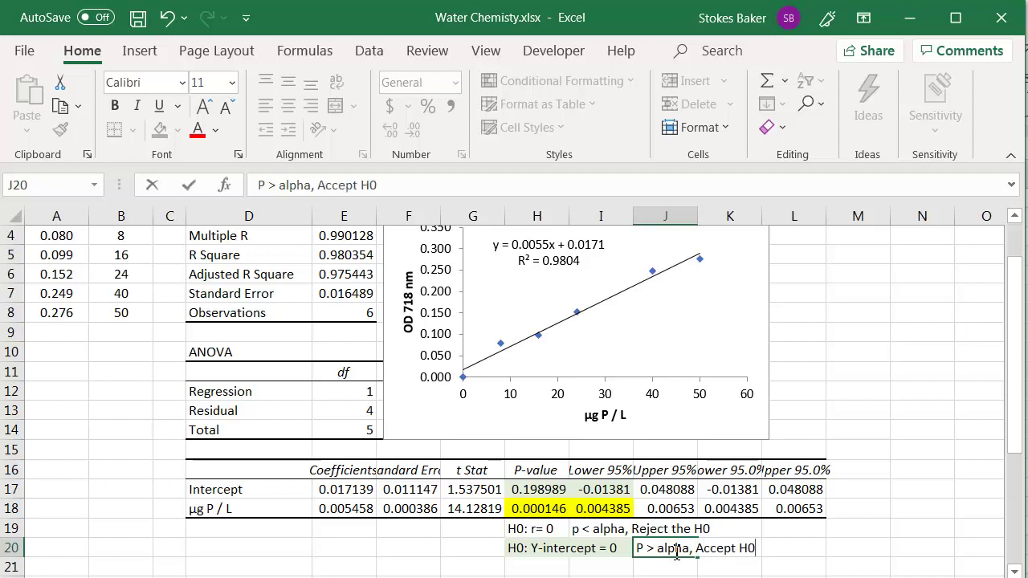
left_click(460, 562)
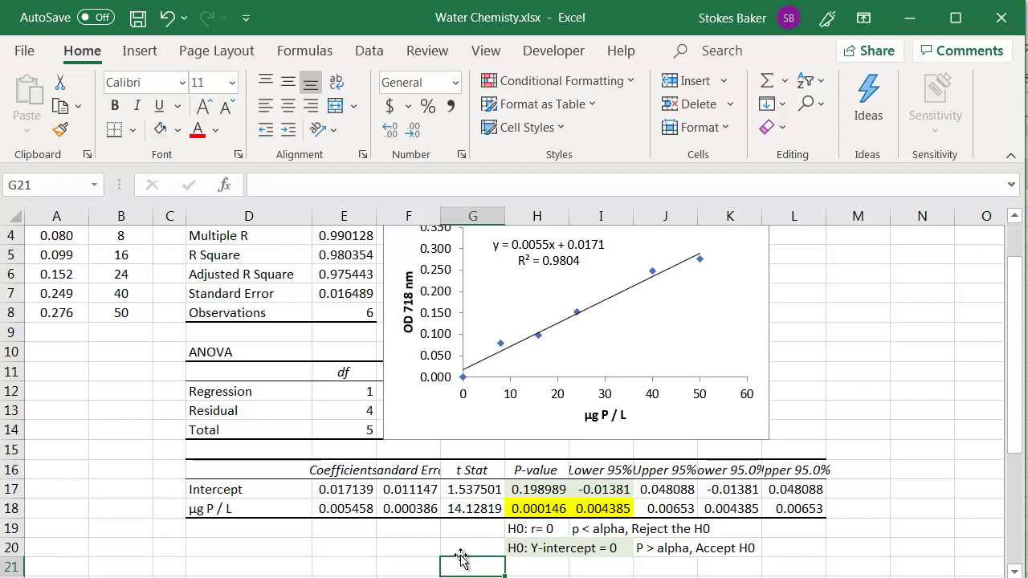
Step: Label cell A14 "OD718" and enter the unknown sample's reading of 0.220 in A15 below it
scroll(481, 530, "up", 1)
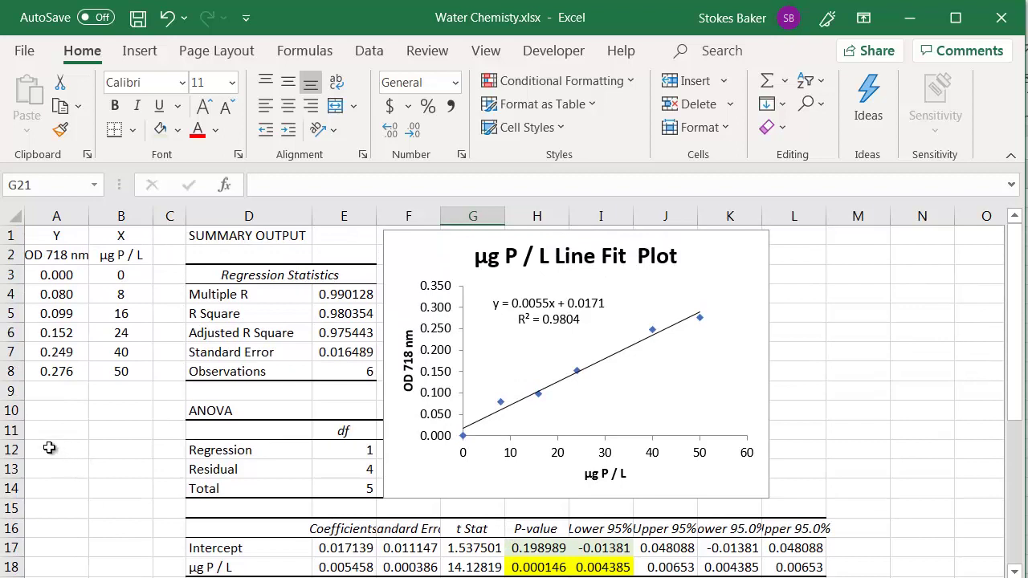
left_click(55, 488)
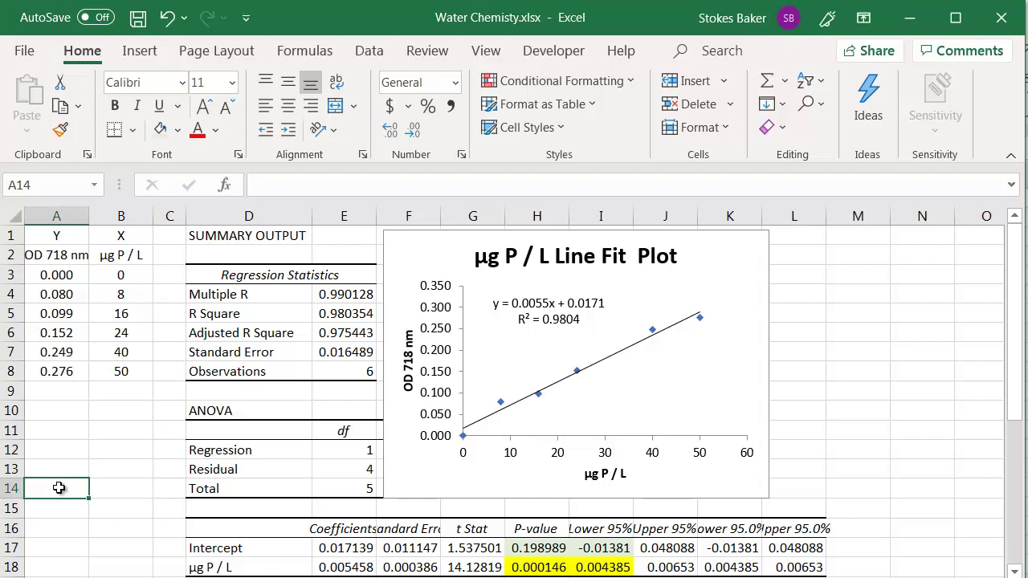
double_click(58, 488)
type("O")
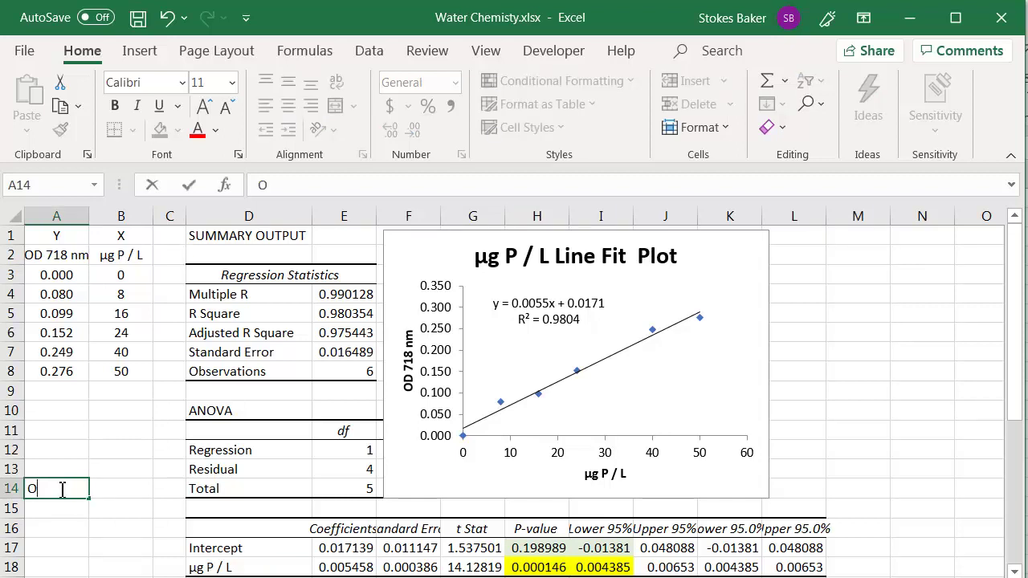
type("D718")
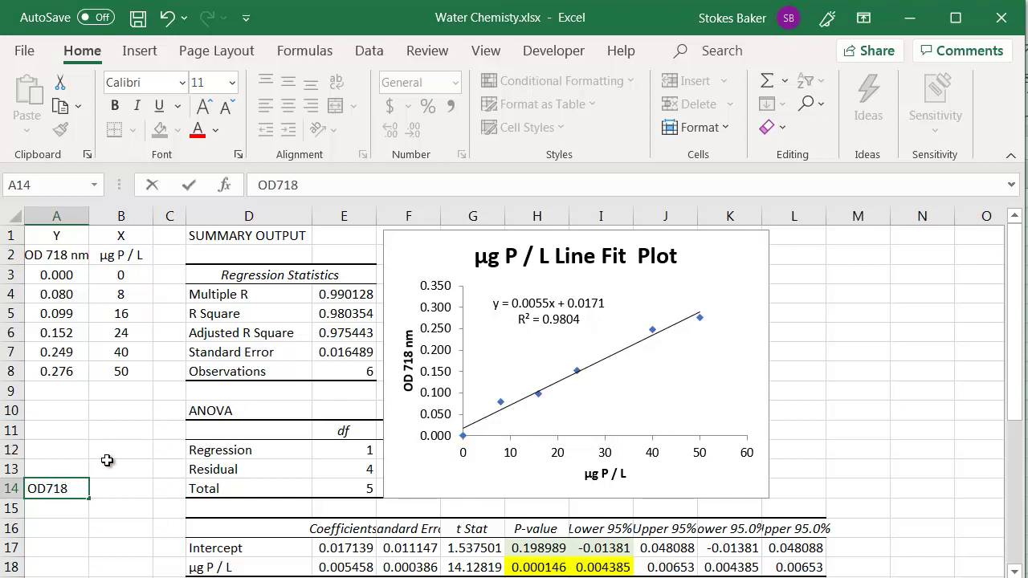
left_click(62, 515)
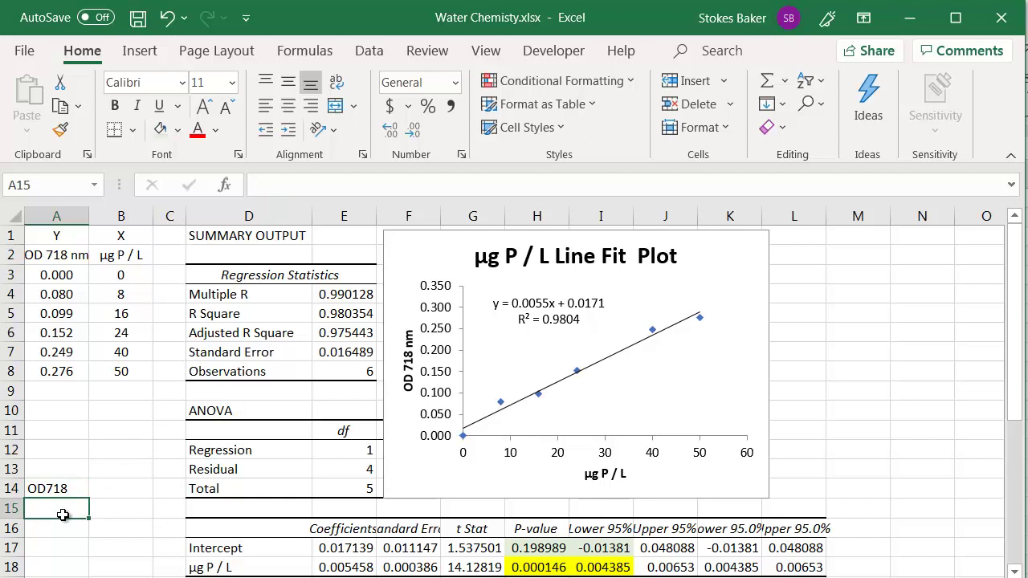
type("0.")
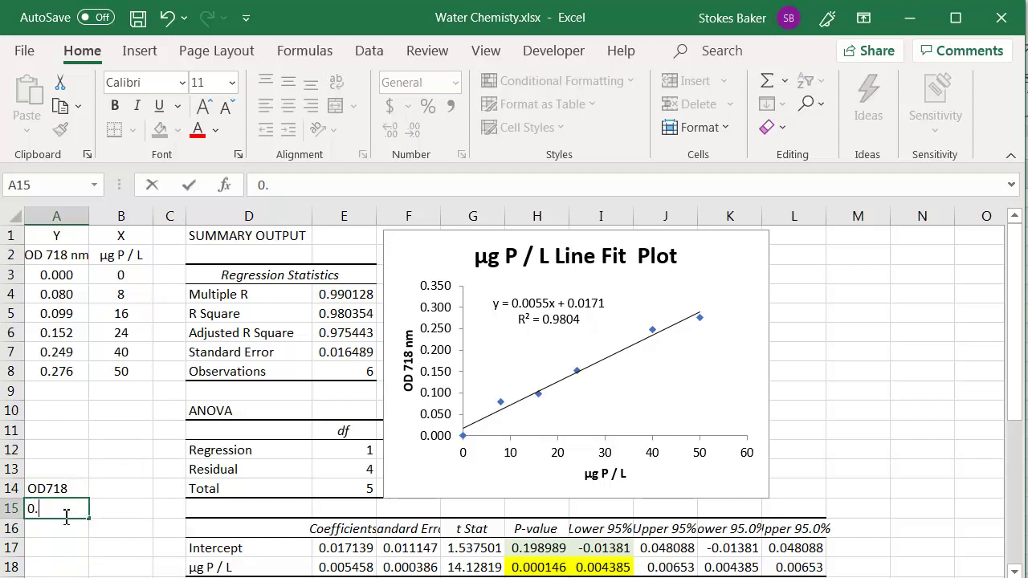
type("220")
left_click(91, 550)
left_click(50, 490)
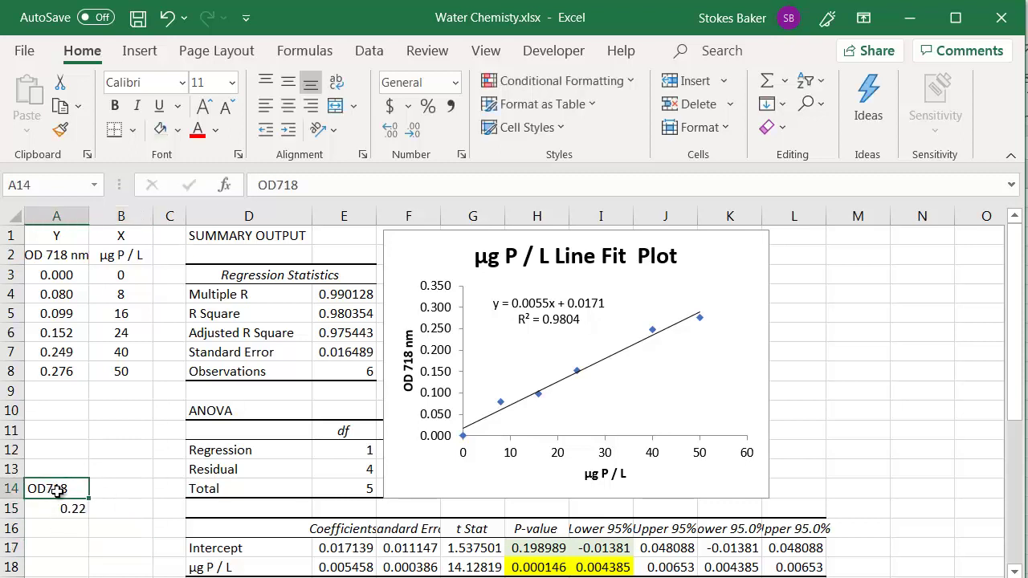
left_click(74, 509)
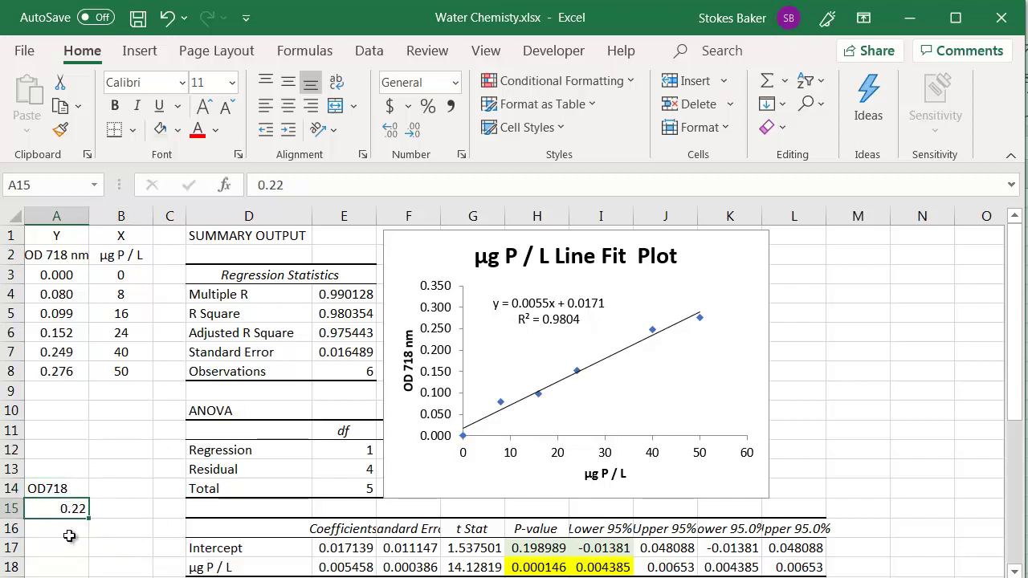
Step: Label cell B14 "µg/L?" as the heading for the unknown concentration
left_click(107, 493)
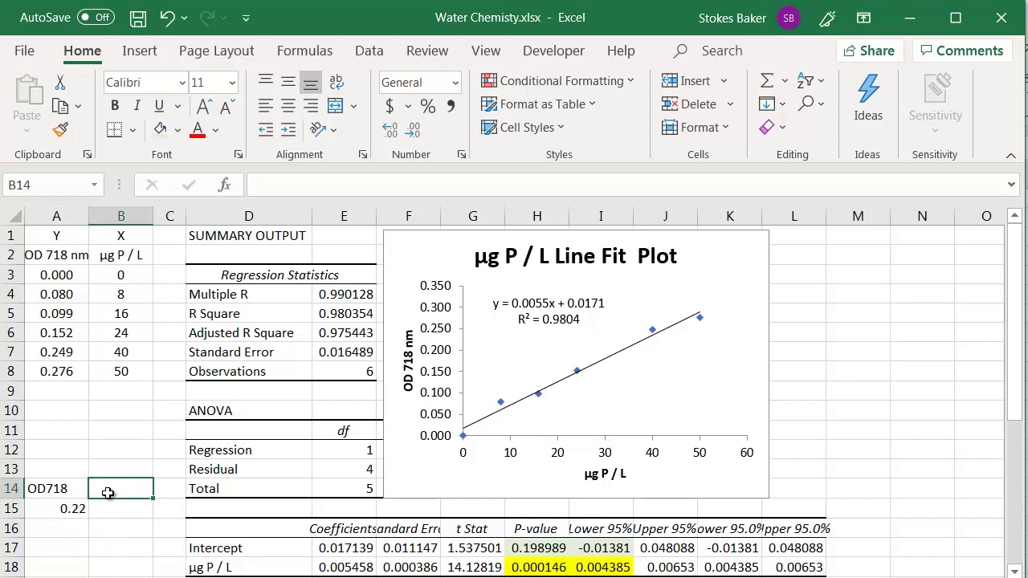
type("µg/")
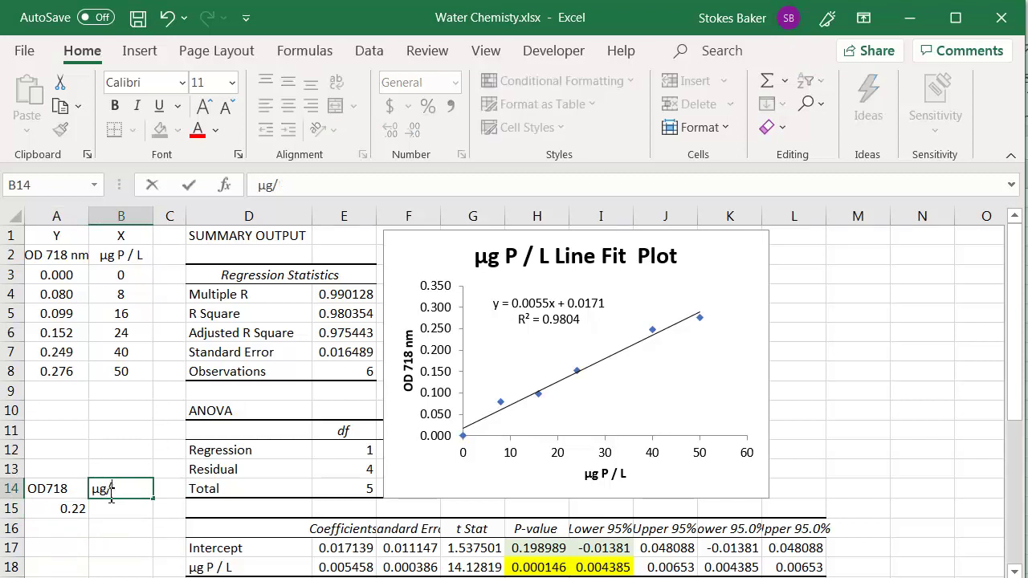
type("L?")
left_click(101, 428)
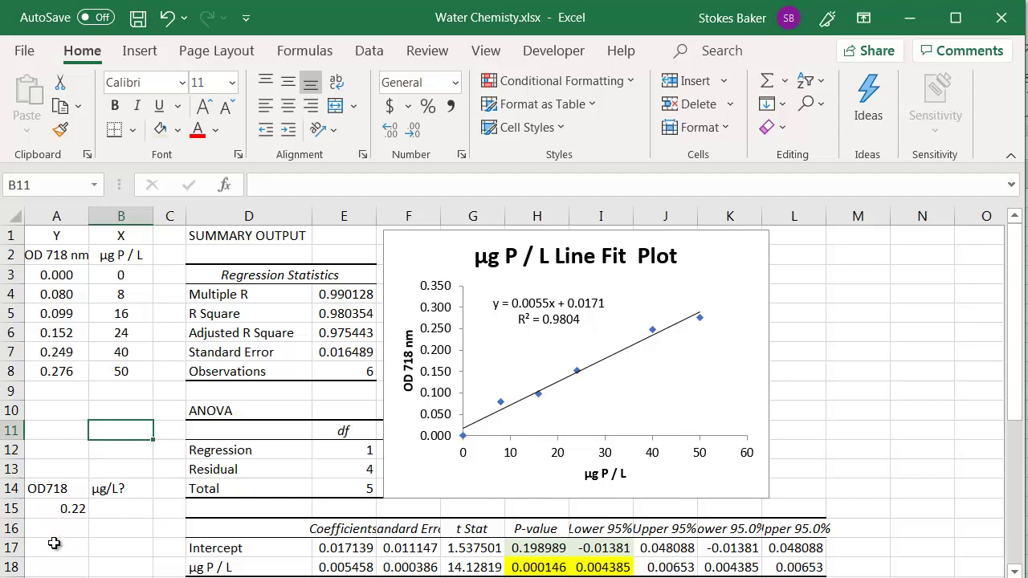
Step: Center the OD718 label and its sample reading in cells A14:A15
left_click(66, 507)
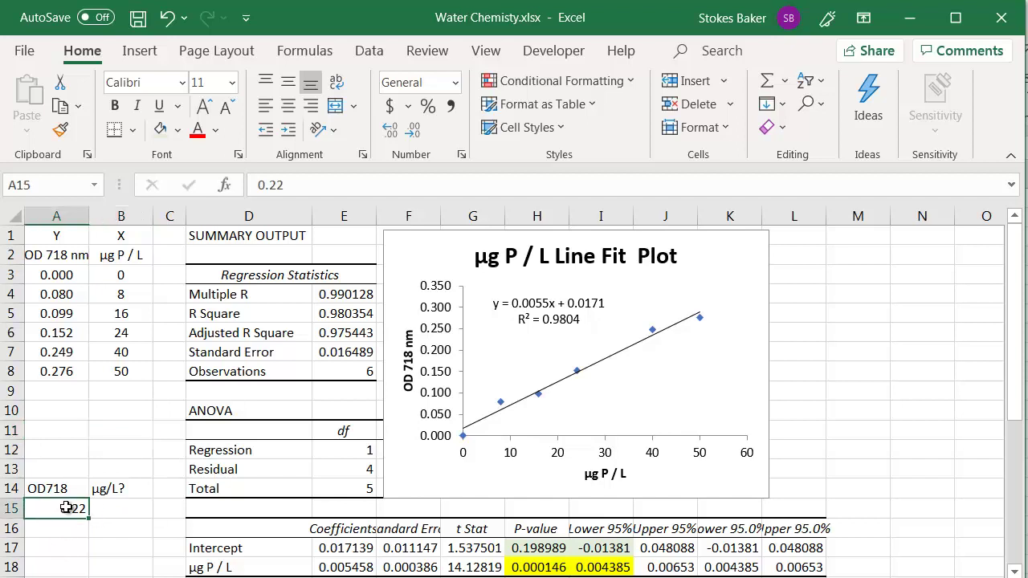
left_click(122, 514)
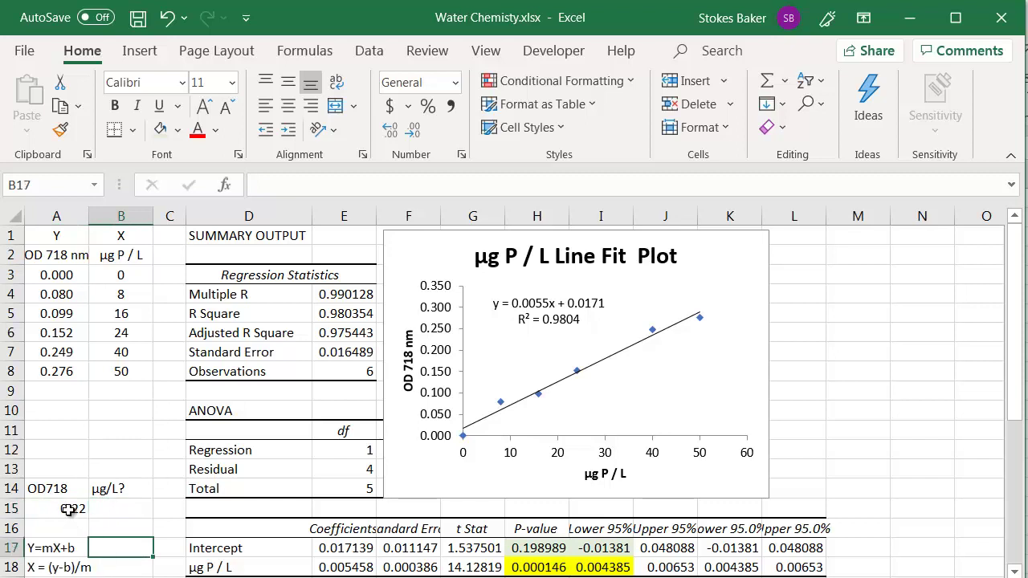
left_click(69, 508)
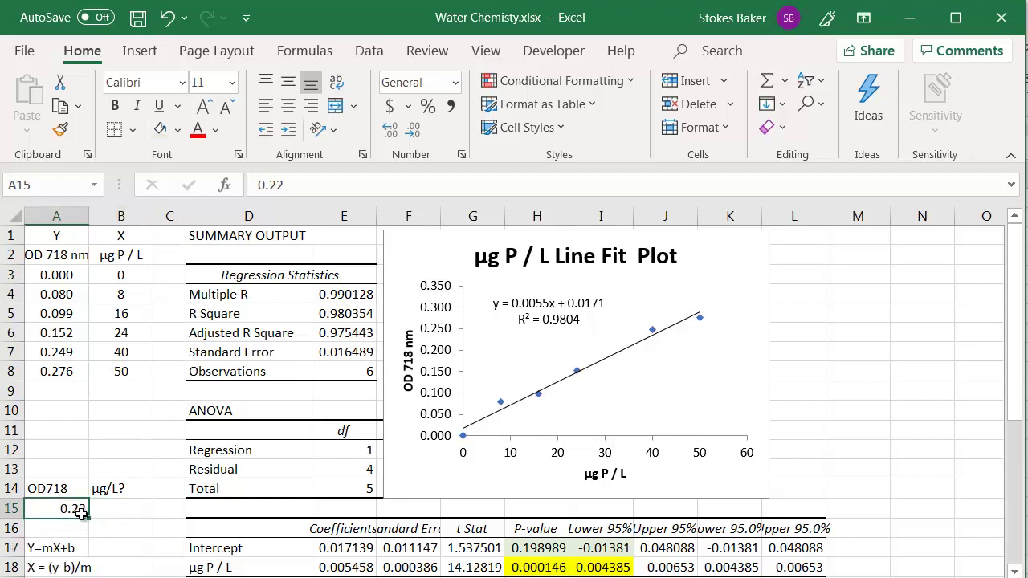
left_click(57, 496)
left_click_drag(57, 503, 57, 508)
left_click(287, 106)
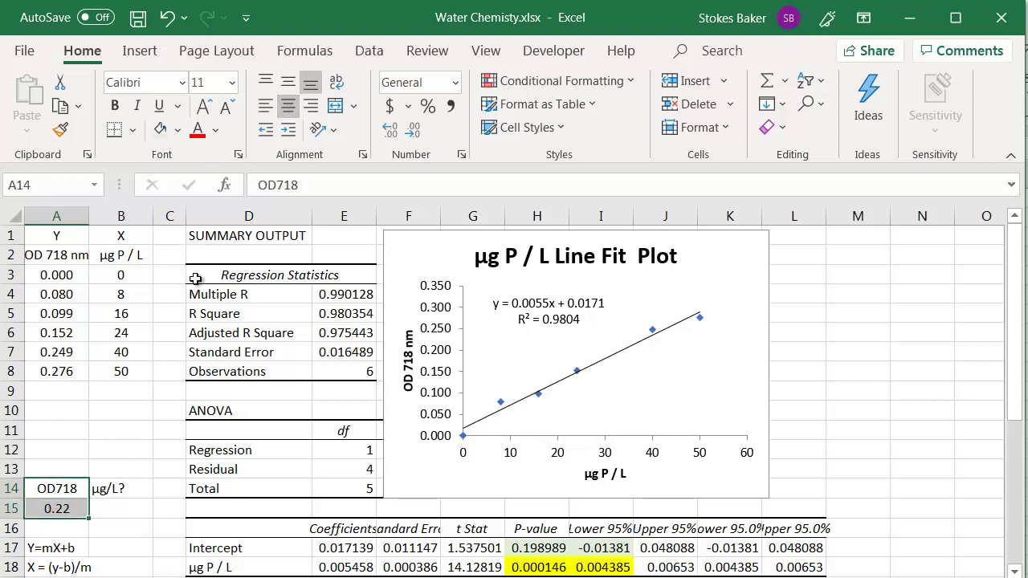
Step: Examine the sample reading in A15, the concentration cell B15 and the rearranged line equation in A18
left_click(81, 512)
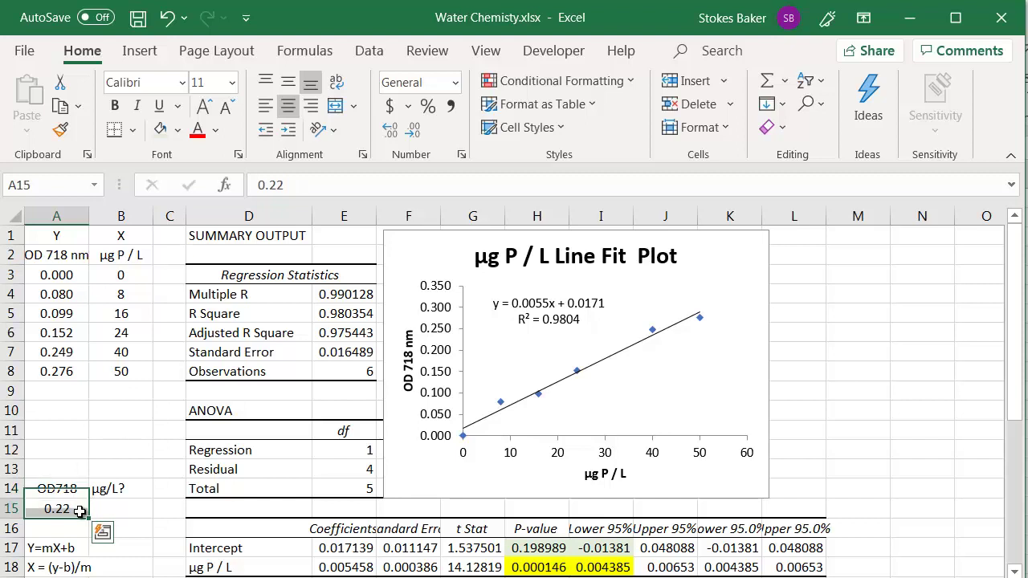
left_click(126, 509)
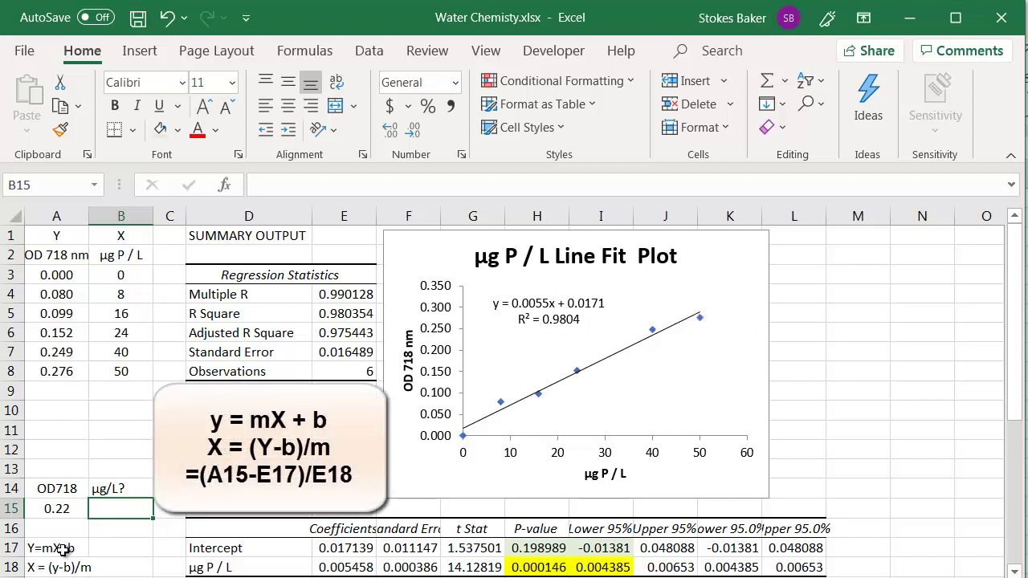
left_click(51, 507)
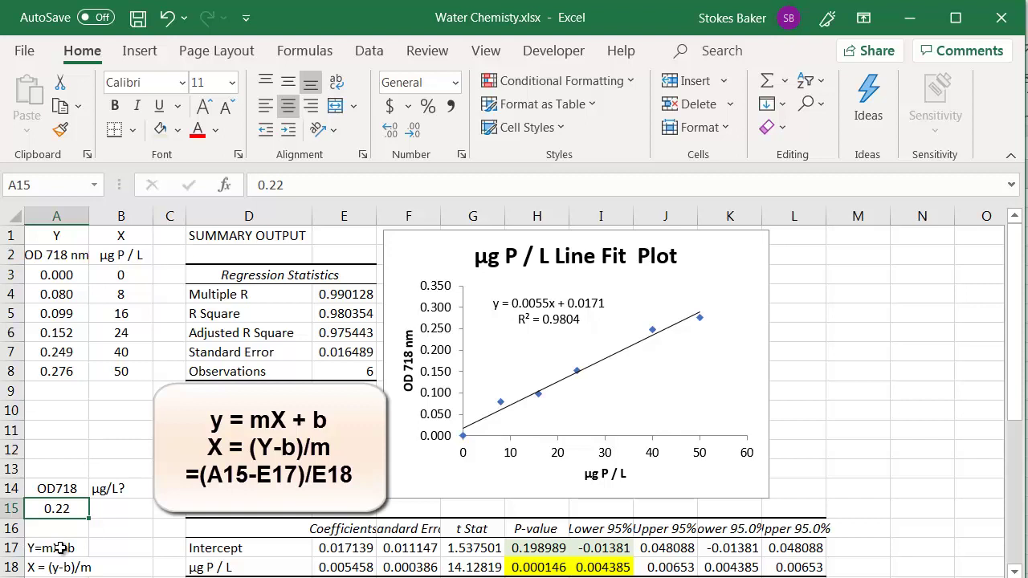
left_click(51, 568)
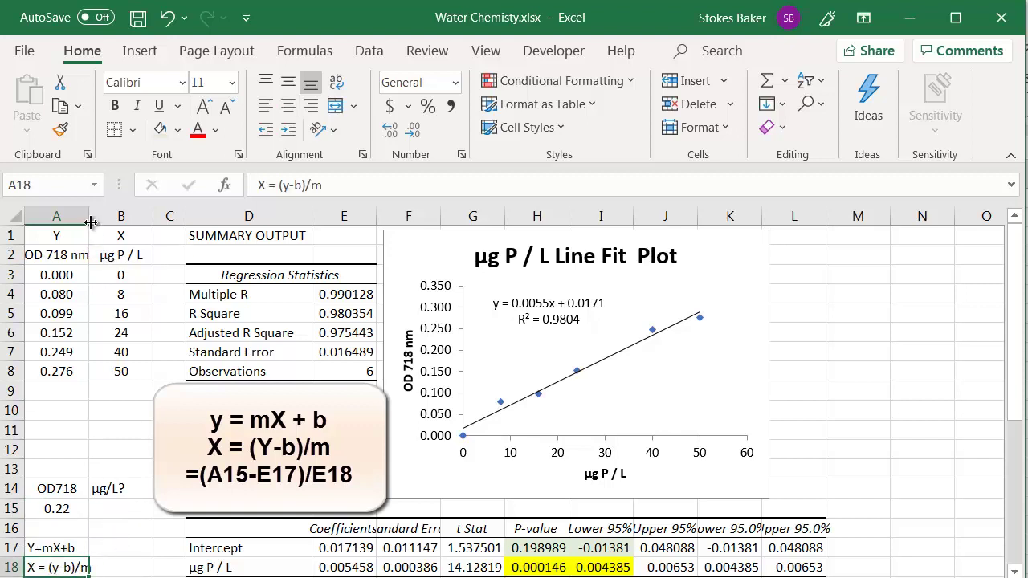
Step: Widen column A so the rearranged line equation in A18 fits within its cell
left_click_drag(91, 222, 95, 216)
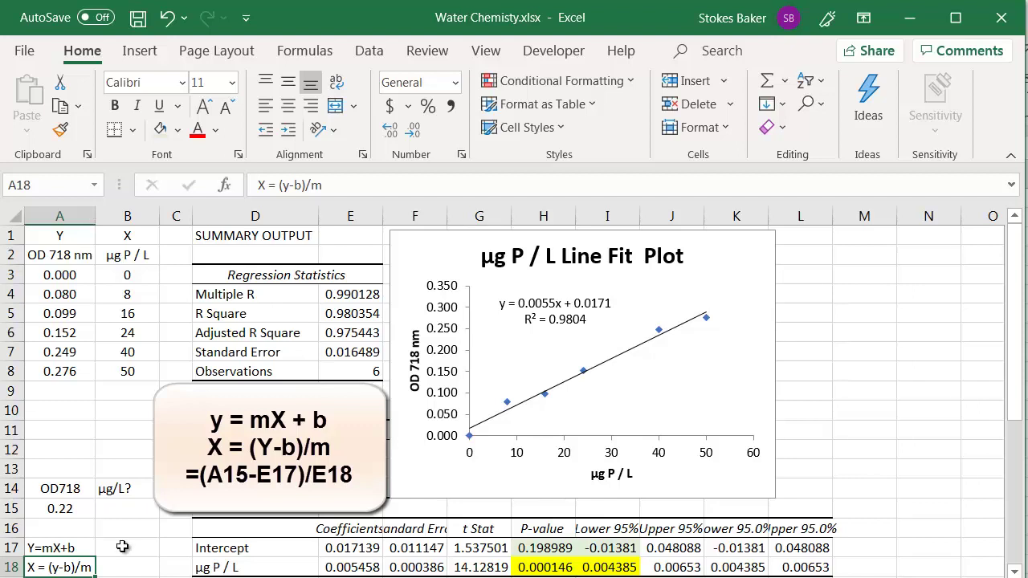
Step: Relabel the regression coefficient rows as "m( µg P / L)" in D18 and "Y-Intercept" in D17
left_click(205, 567)
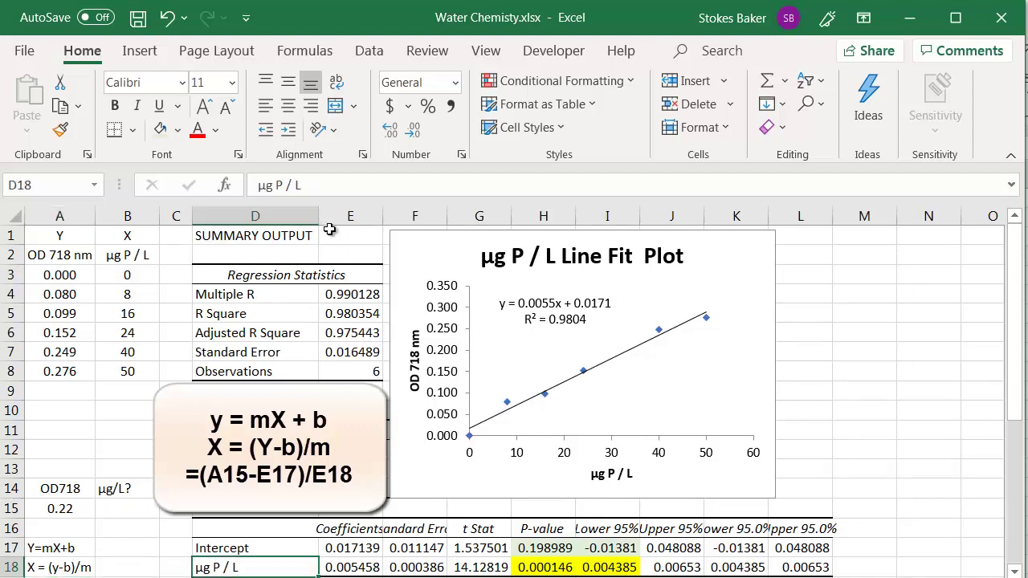
left_click(260, 186)
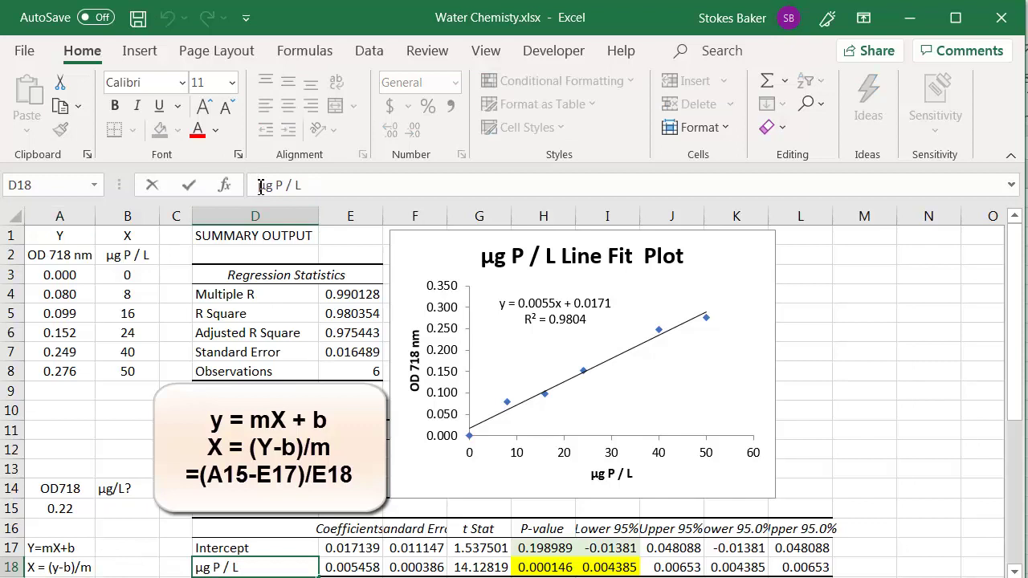
type("m(")
key("End")
type(")")
key("shift+Return")
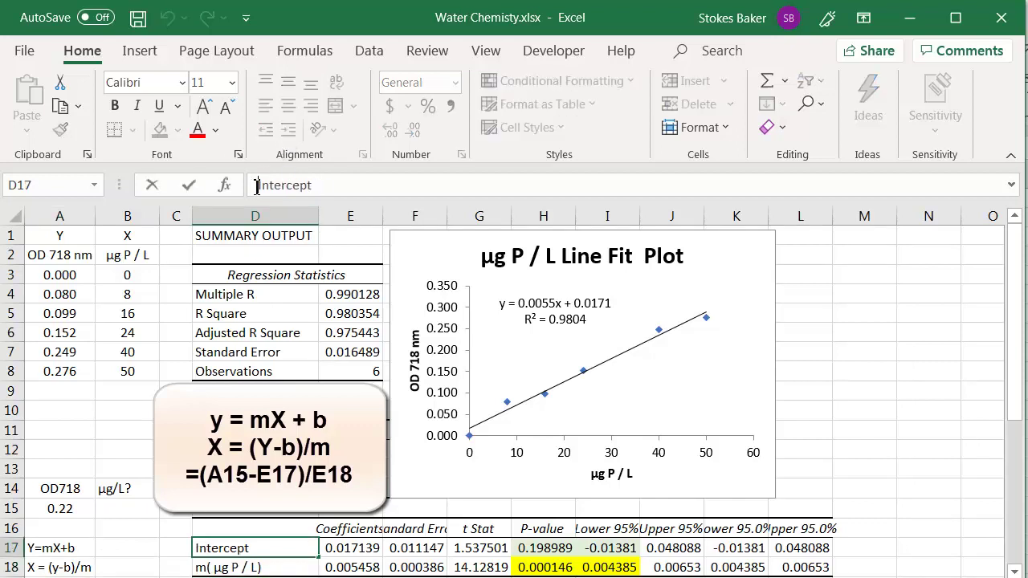
type("Y-")
left_click(137, 548)
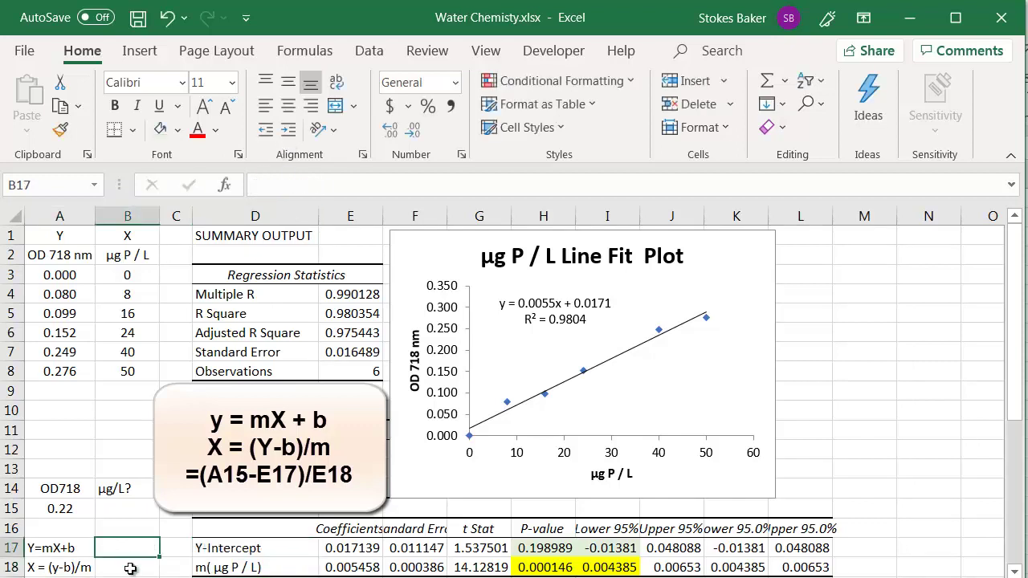
Step: Calculate the unknown sample's concentration in B15 with the formula =(A15-E17)/E18
left_click(56, 509)
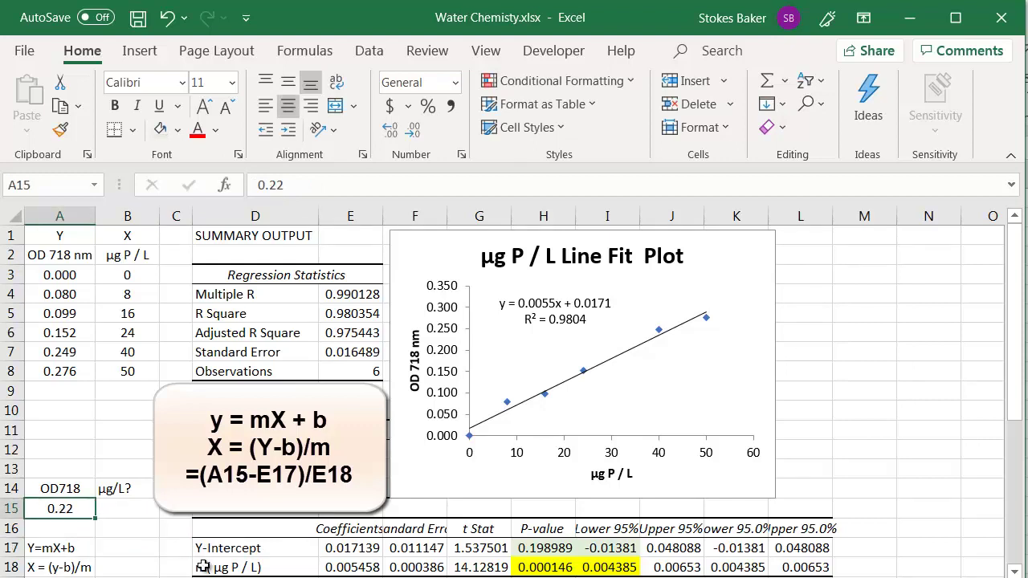
left_click(135, 514)
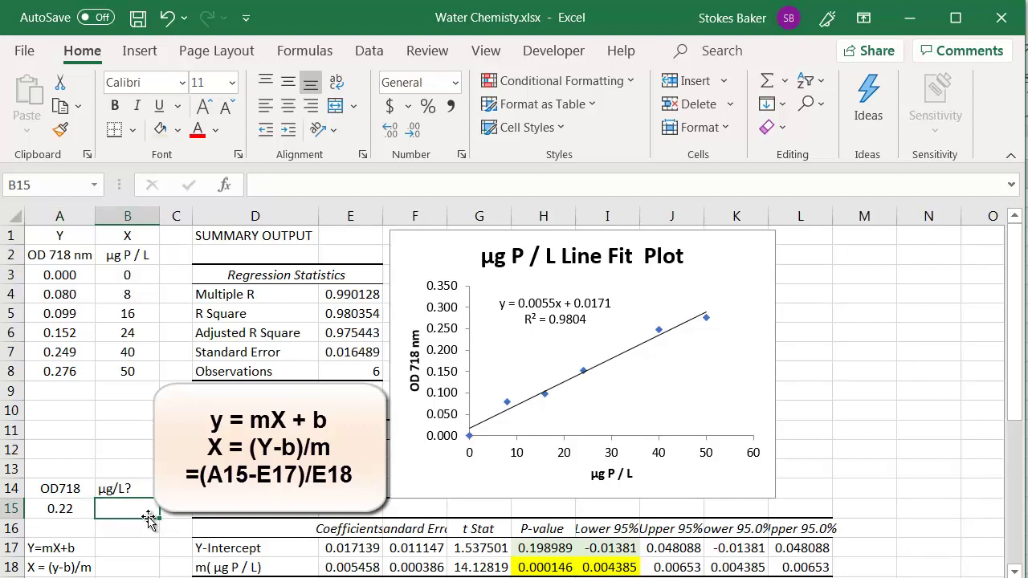
type("=")
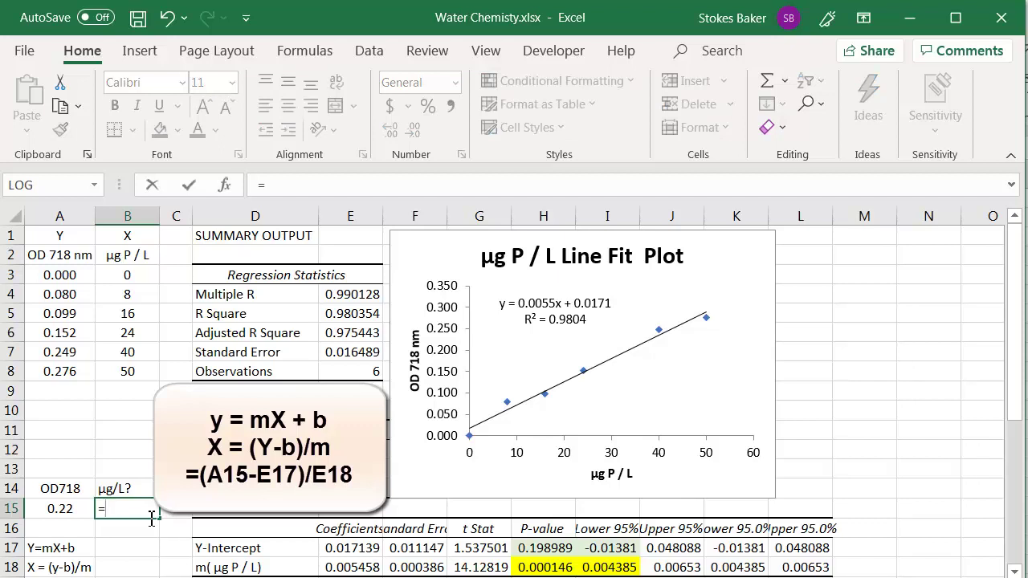
left_click(63, 509)
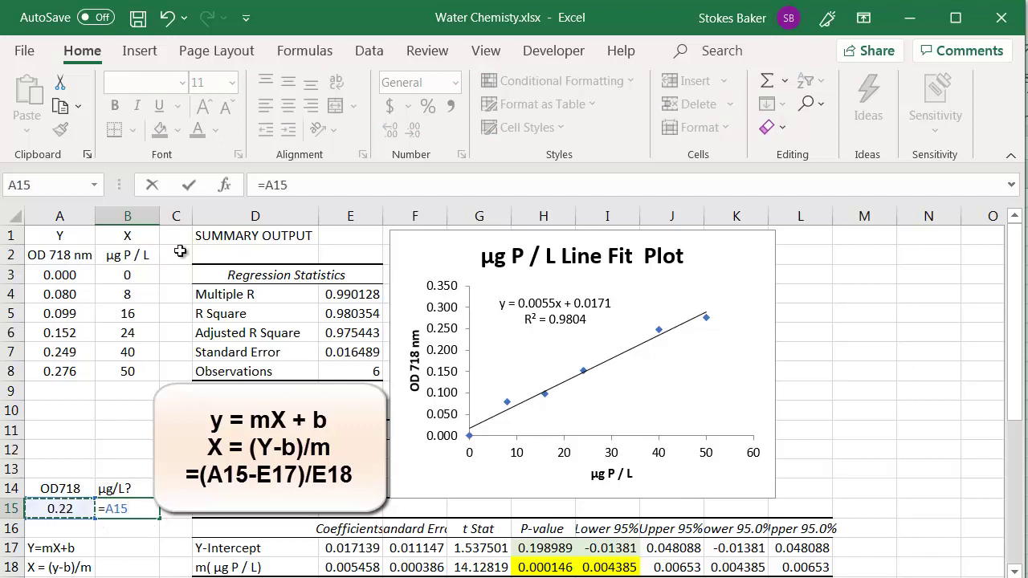
left_click(268, 185)
type("(A15")
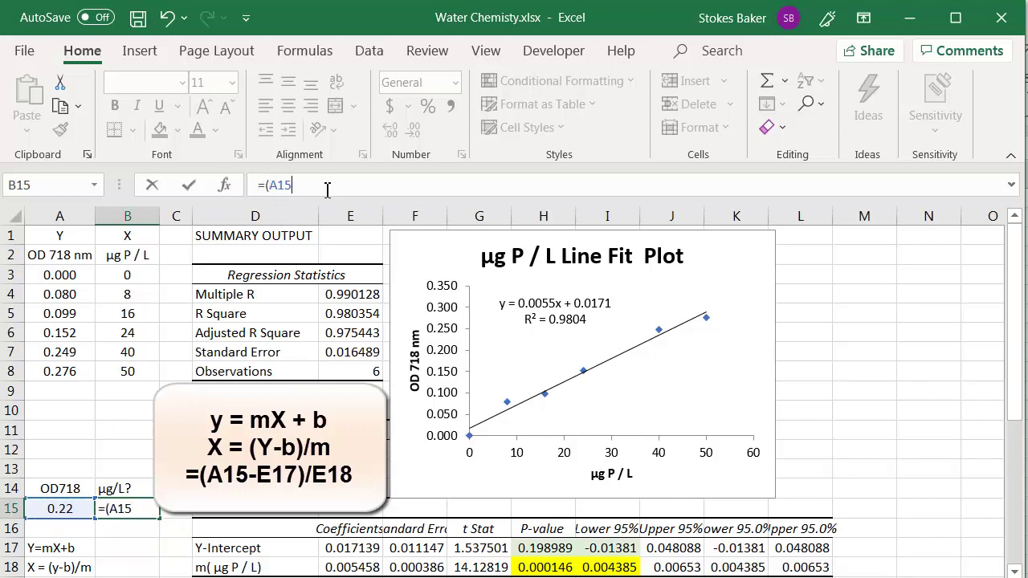
type("-")
left_click(343, 546)
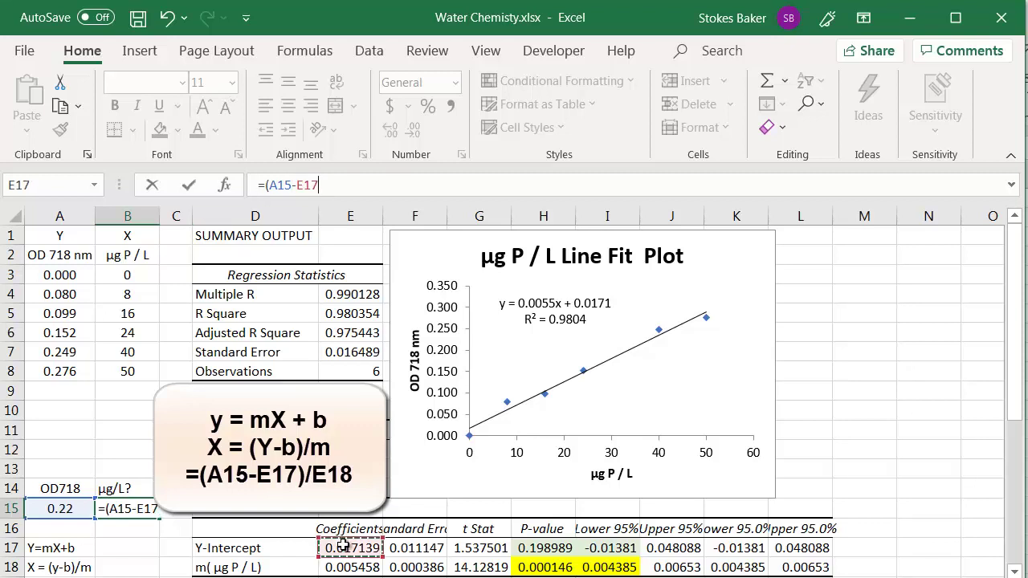
type(")/")
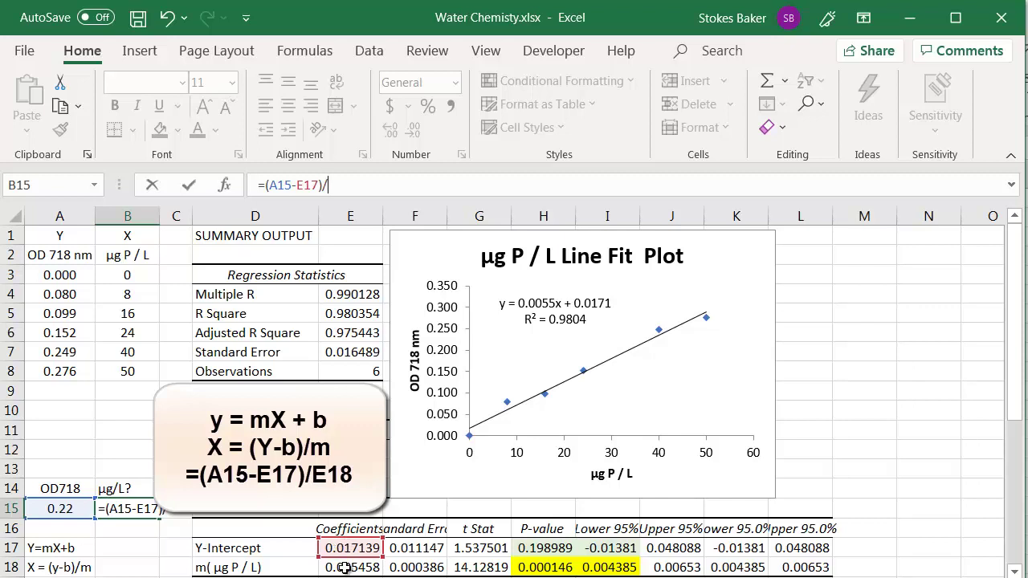
left_click(344, 568)
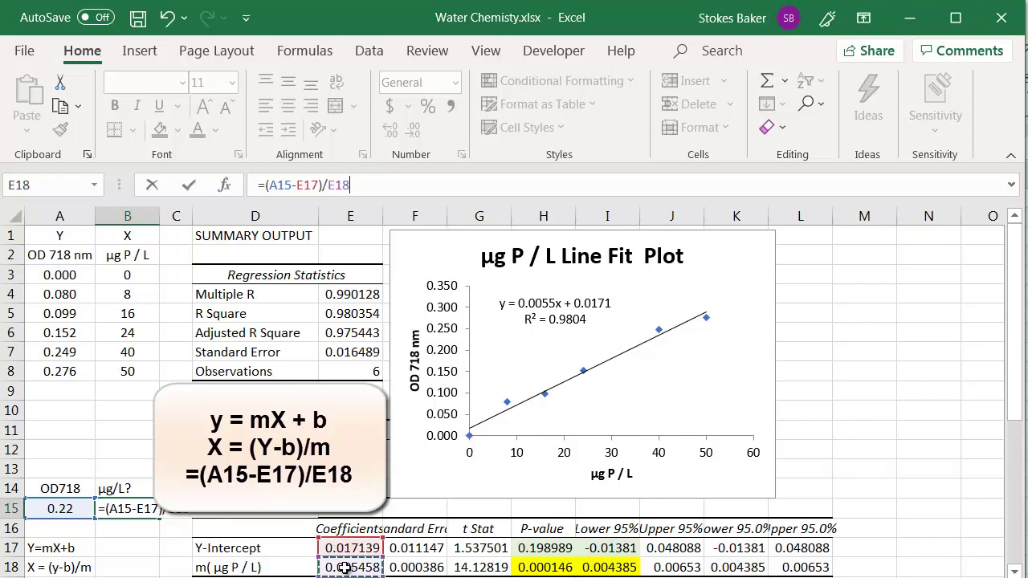
key("Return")
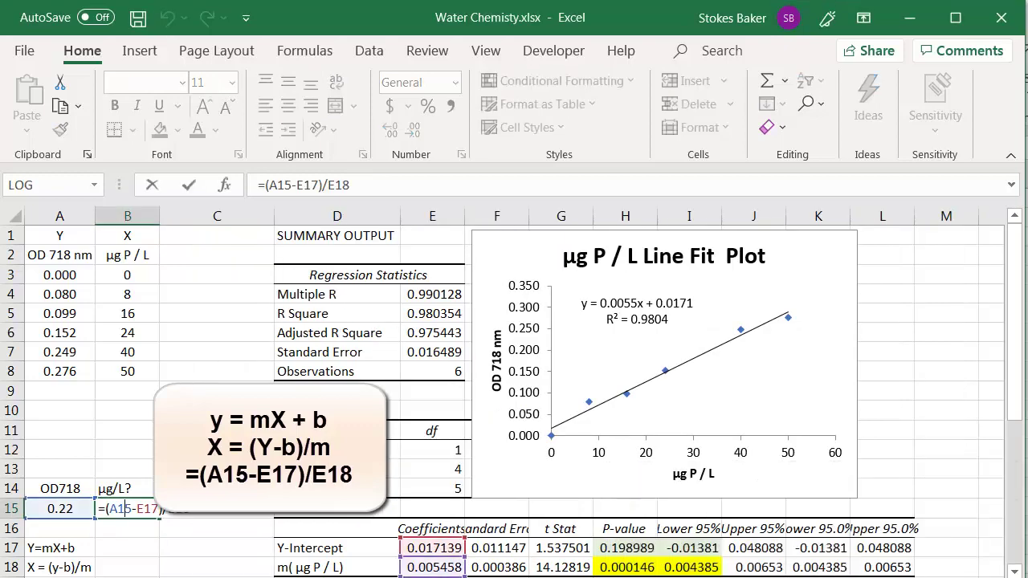
Step: Review the sample's OD718 reading in A15 and the calculated concentration and its formula in B15
left_click(152, 553)
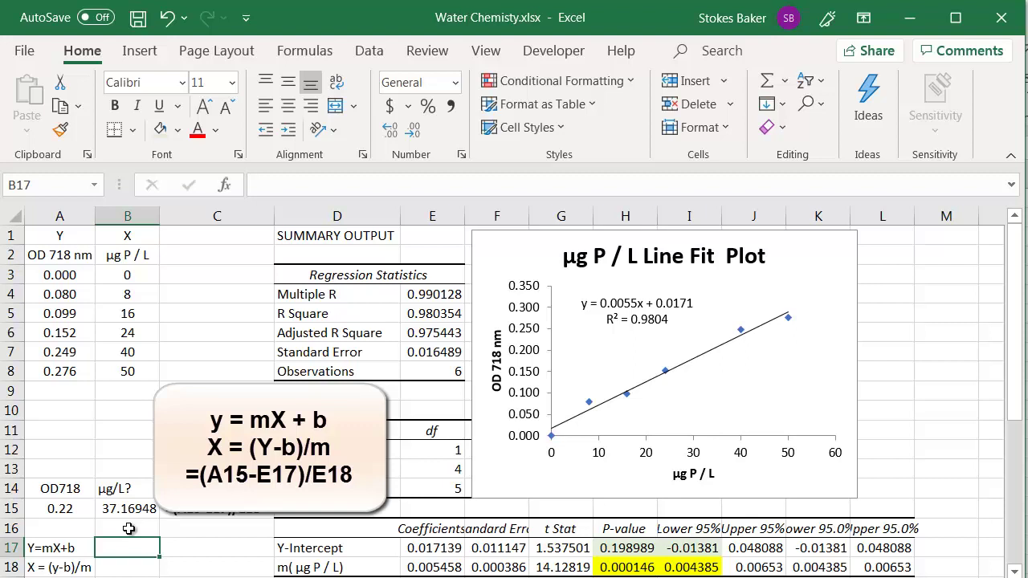
left_click(67, 512)
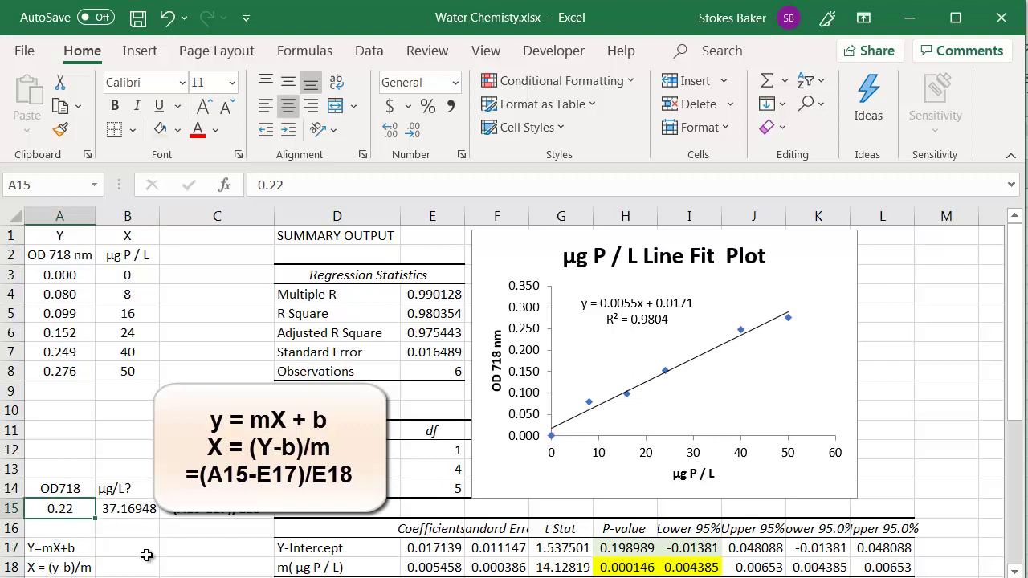
left_click(138, 509)
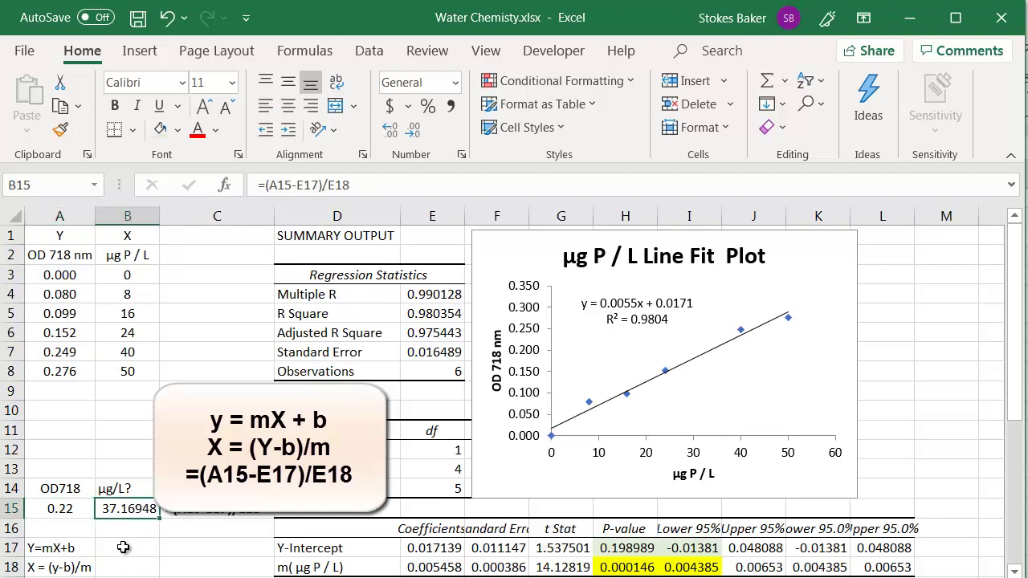